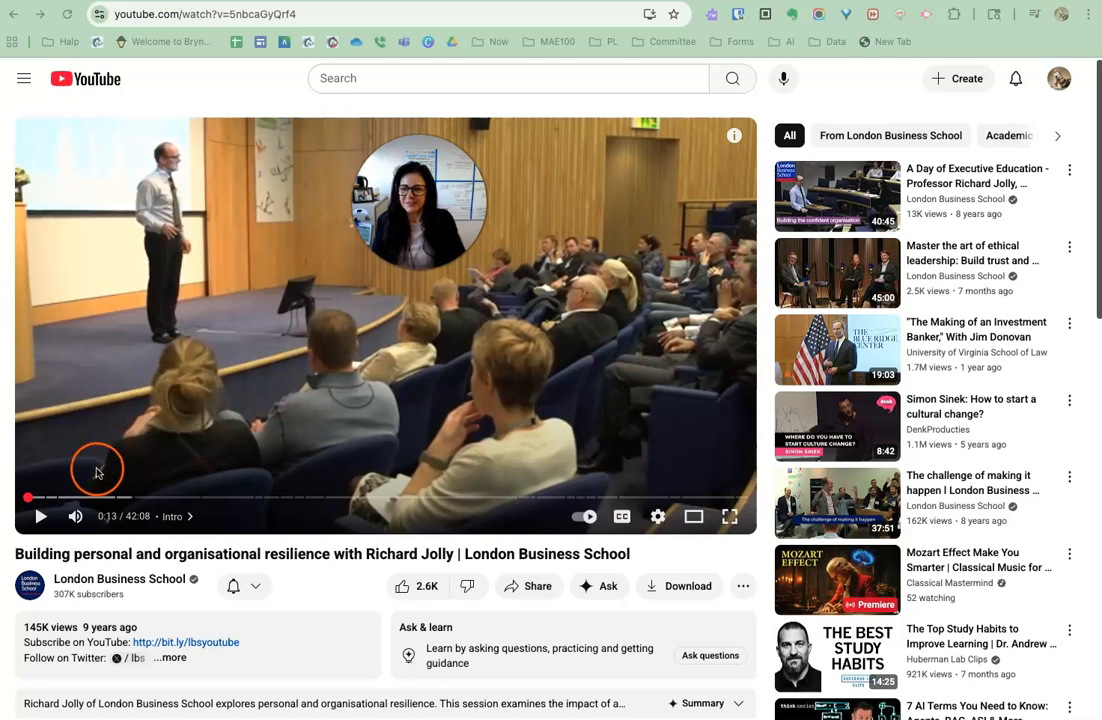
Step: Copy the share link of the London Business School video on building personal and organisational resilience
{"action": "left_click", "coordinate": [520, 586]}
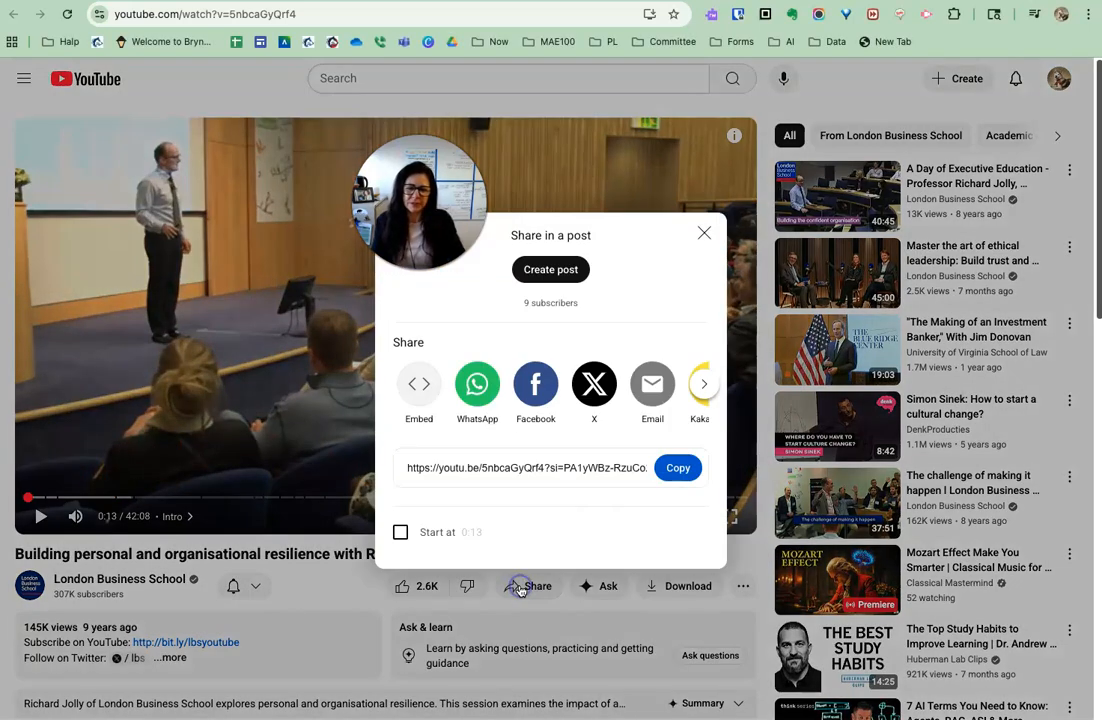
{"action": "left_click", "coordinate": [668, 470]}
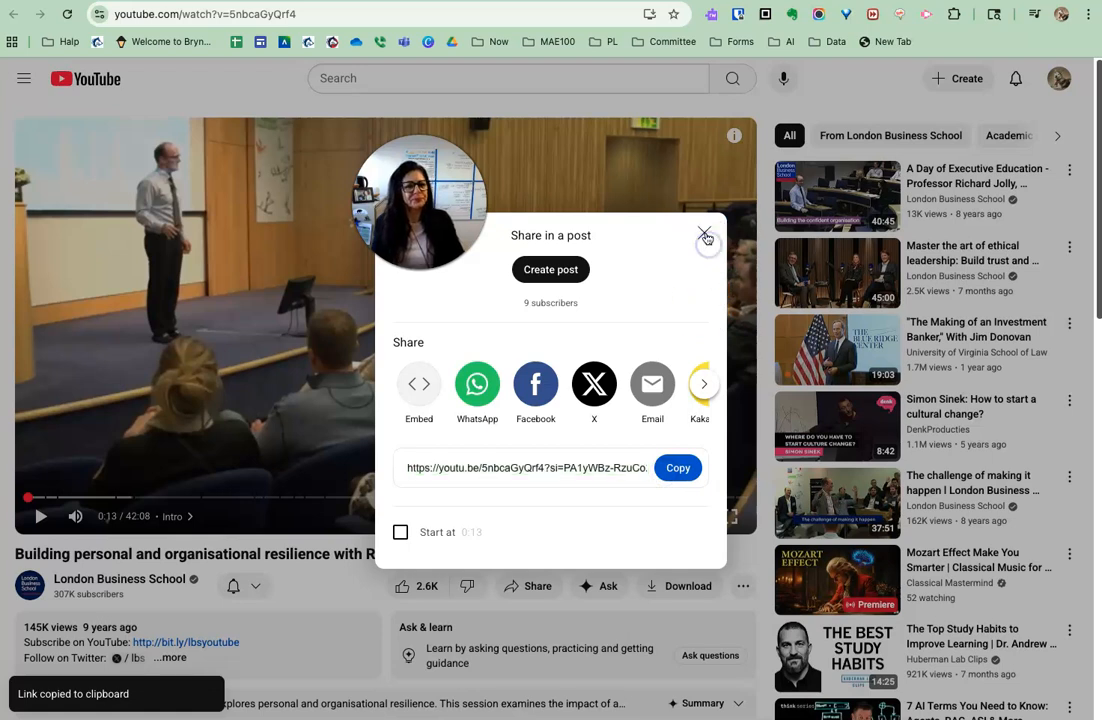
{"action": "left_click", "coordinate": [706, 238]}
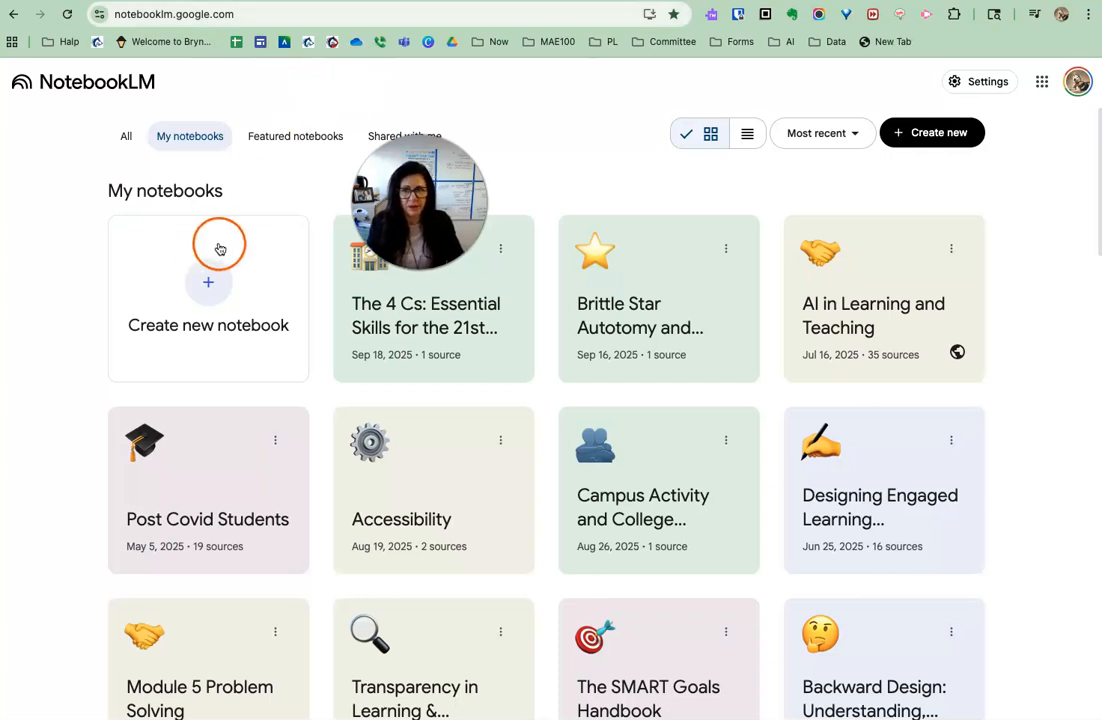
Step: Create a new notebook in NotebookLM and insert the copied YouTube link as its source
{"action": "left_click", "coordinate": [207, 282]}
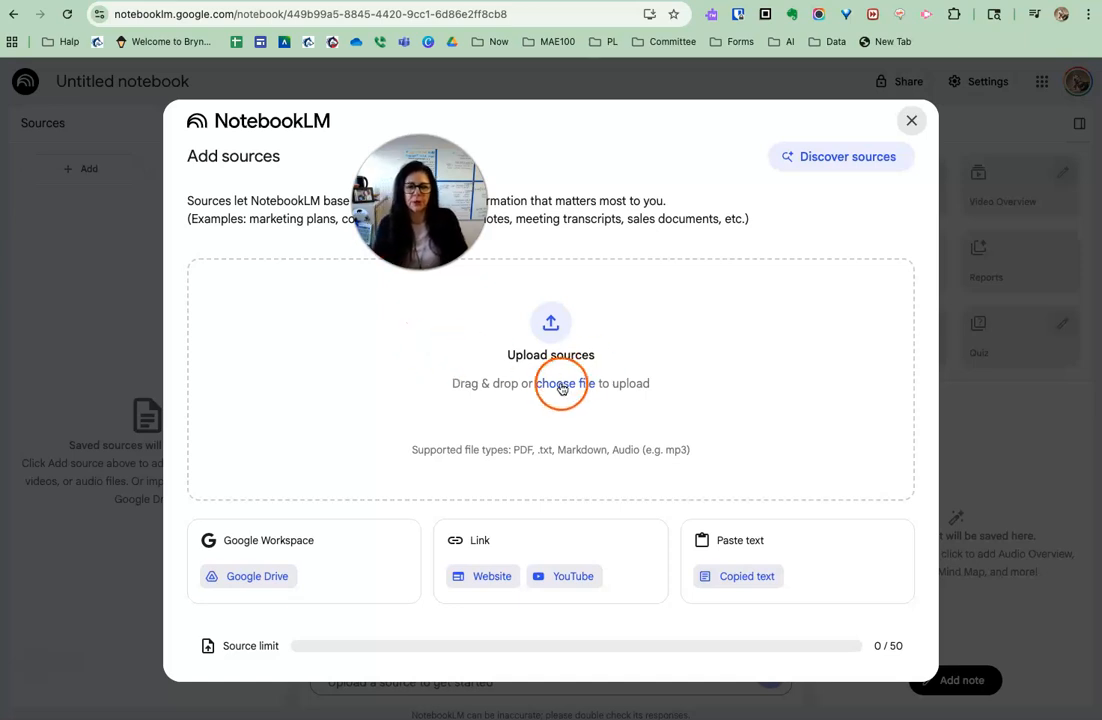
{"action": "left_click", "coordinate": [567, 580]}
{"action": "left_click", "coordinate": [351, 296]}
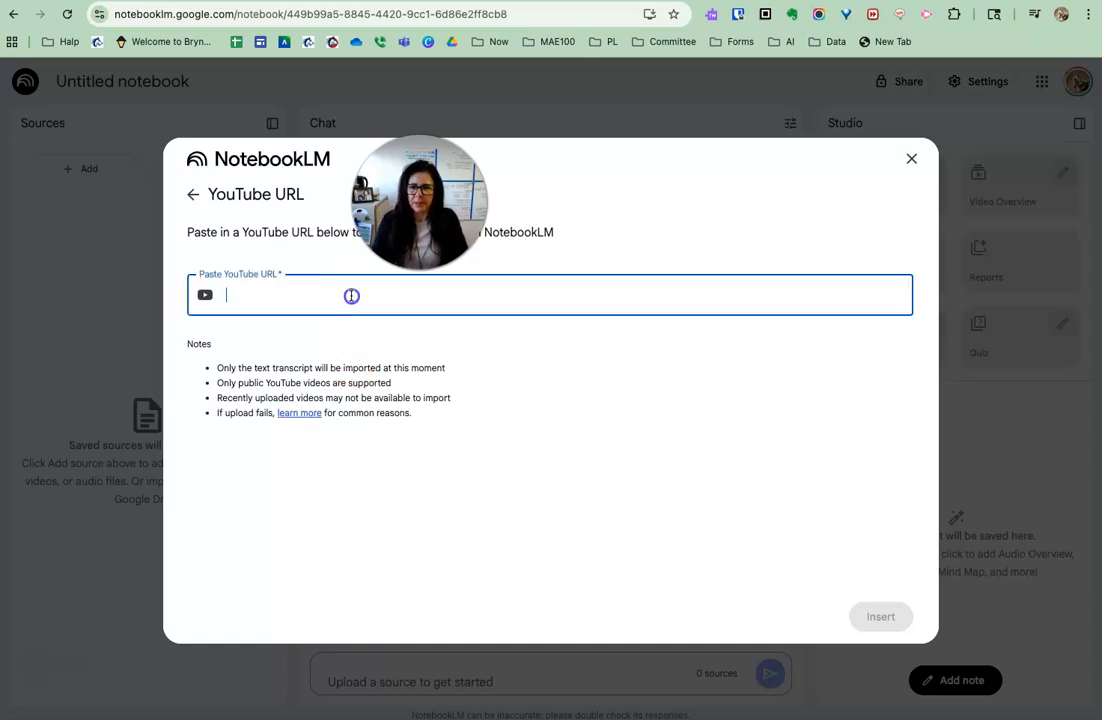
{"action": "key", "text": "ctrl+v"}
{"action": "left_click", "coordinate": [879, 612]}
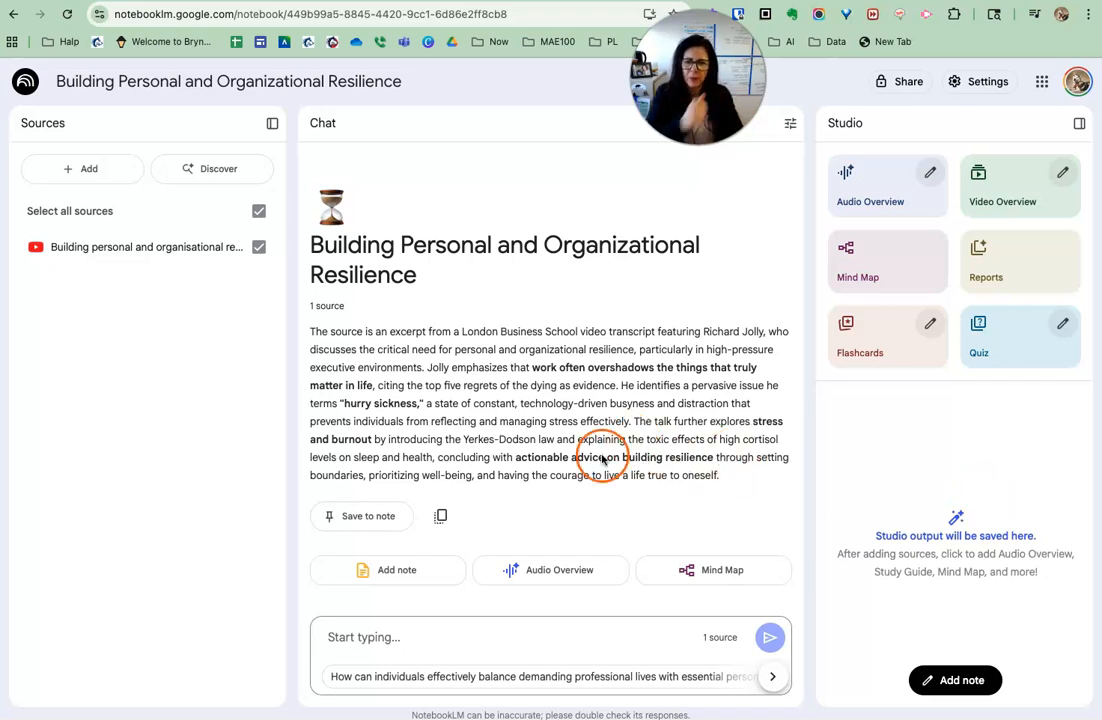
Step: Draft a chat prompt requesting a video note taking and reflection guide for first year seminar students, mixing multiple choice, fill in the blank, and short response questions
{"action": "left_click", "coordinate": [363, 637]}
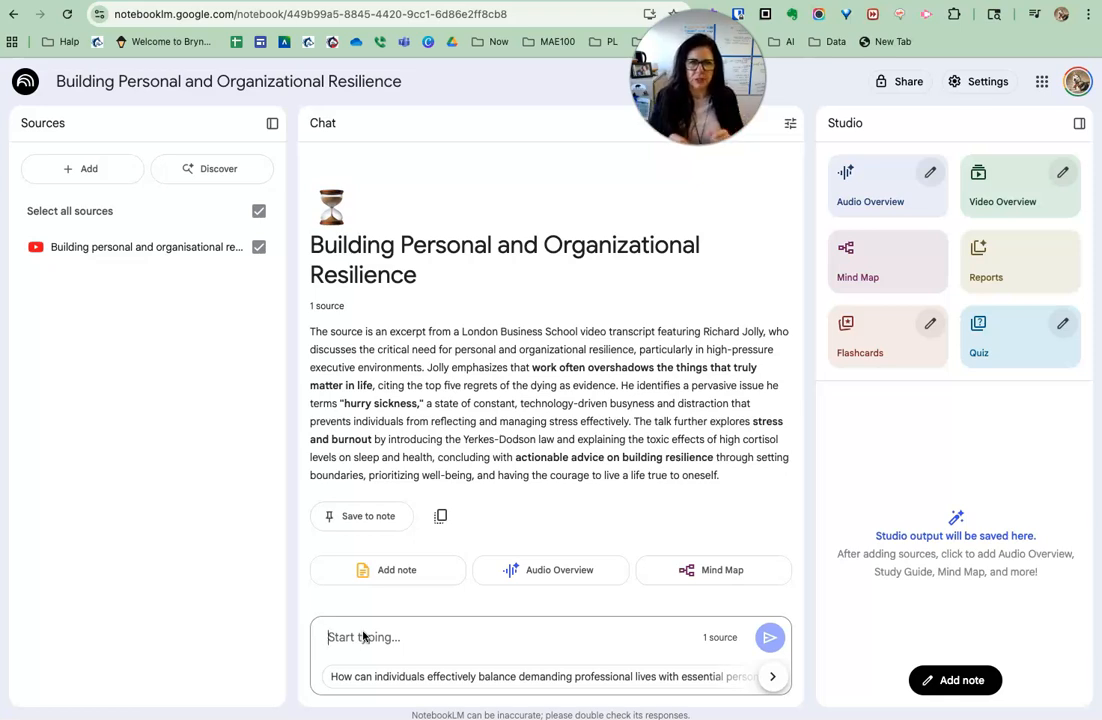
{"action": "left_click", "coordinate": [424, 646]}
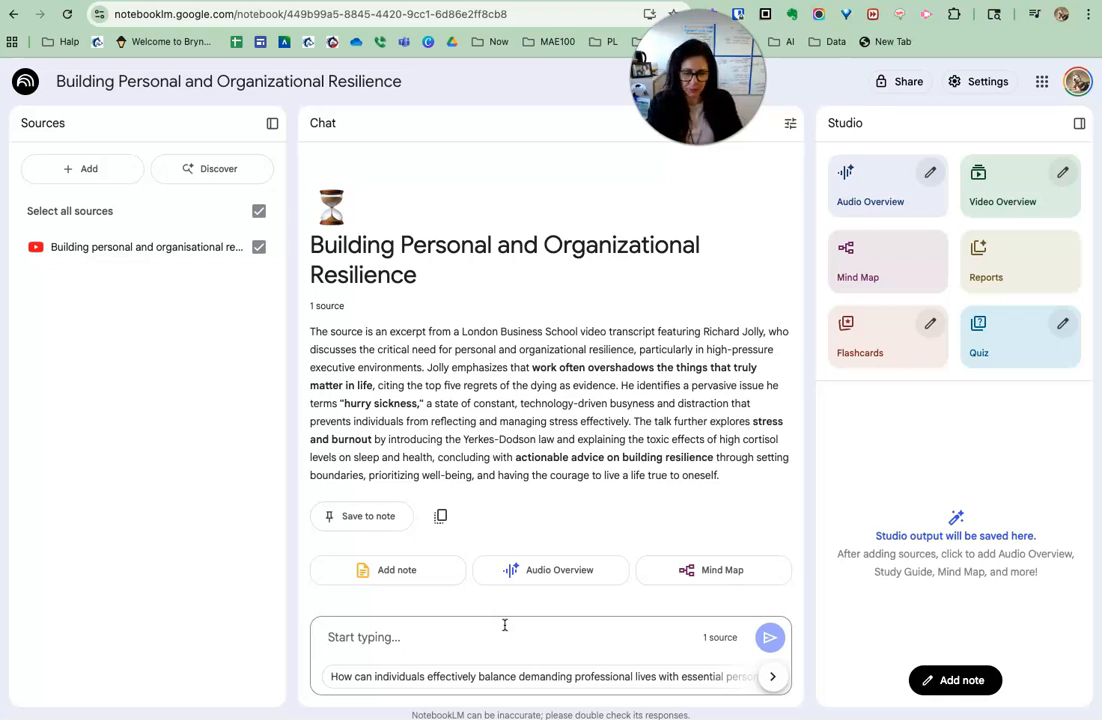
{"action": "type", "text": "I am teaching a"}
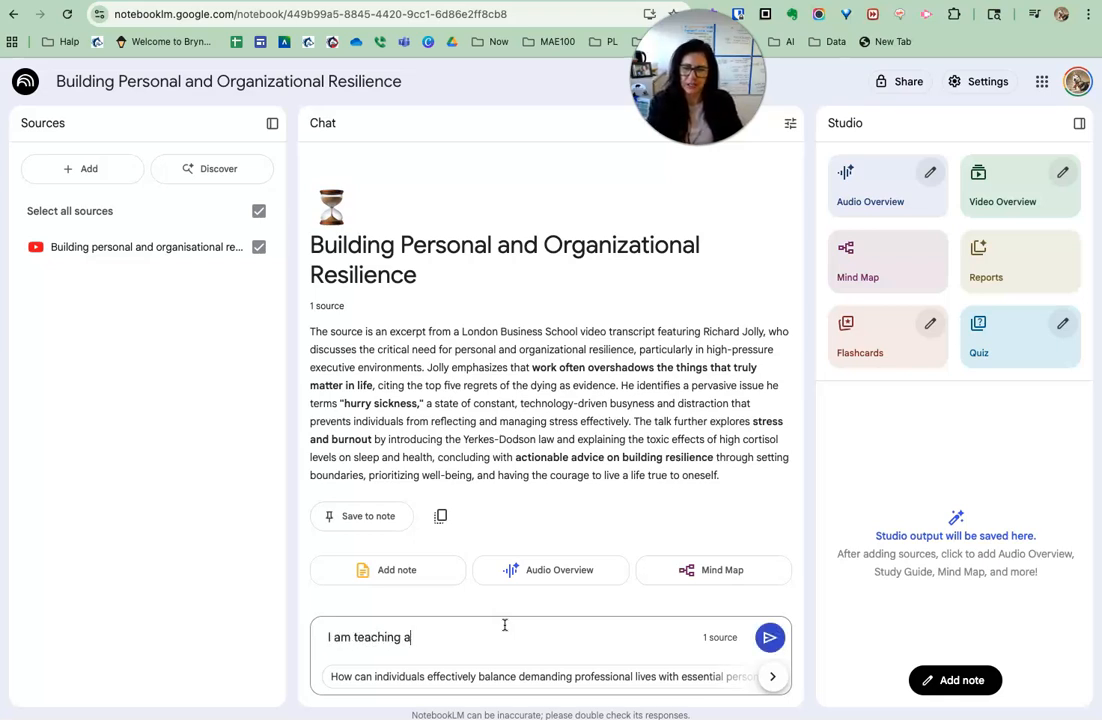
{"action": "type", "text": " first year "}
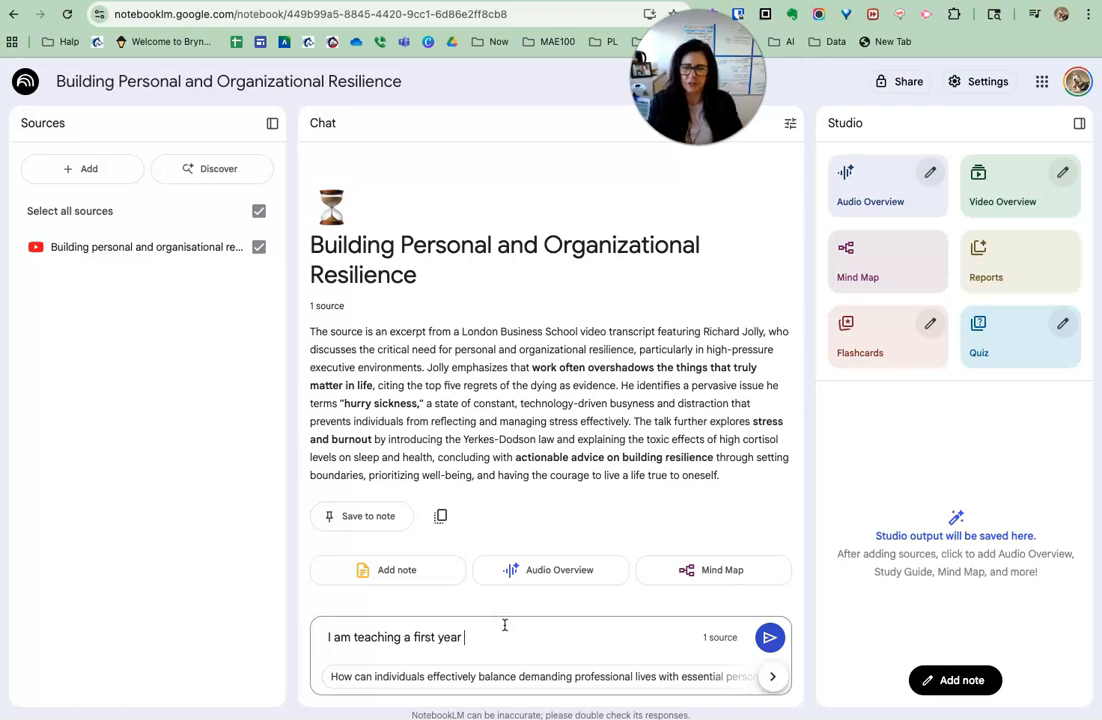
{"action": "type", "text": "sem"}
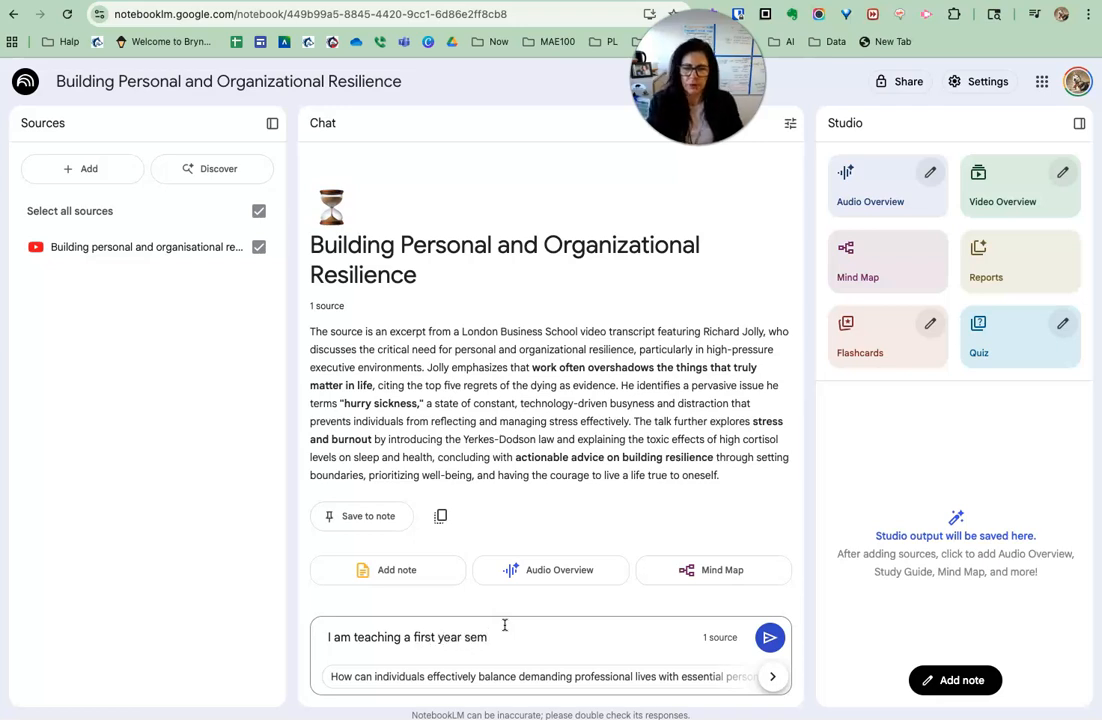
{"action": "type", "text": "inar class"}
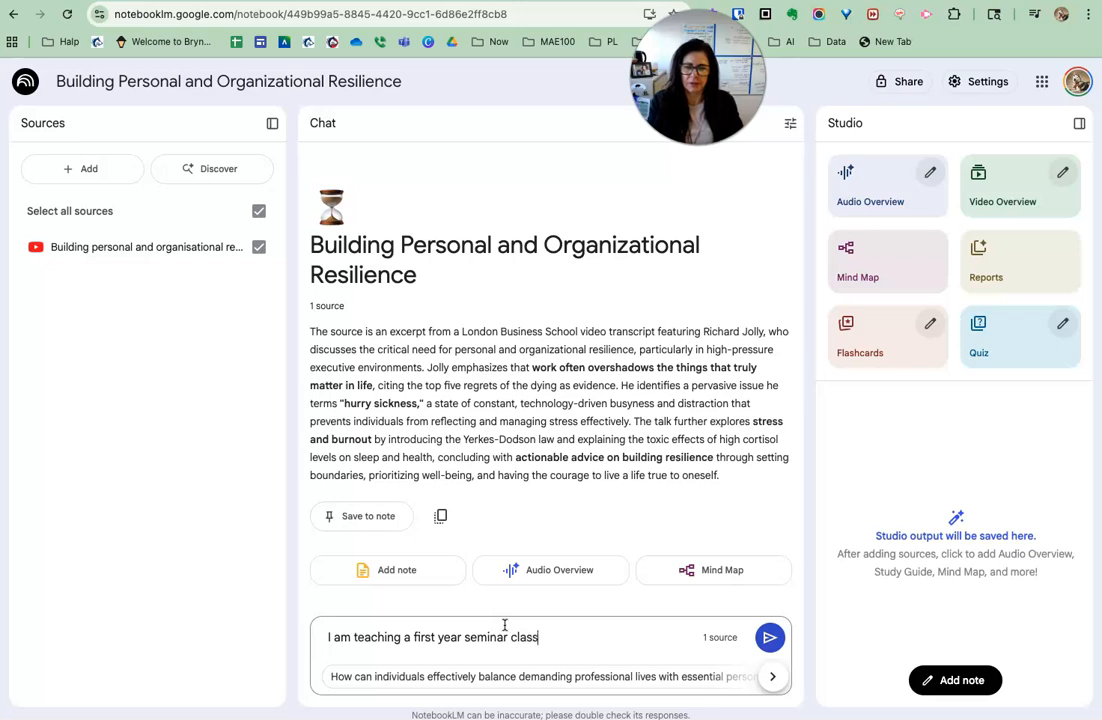
{"action": "type", "text": " at a regional comprehensive"}
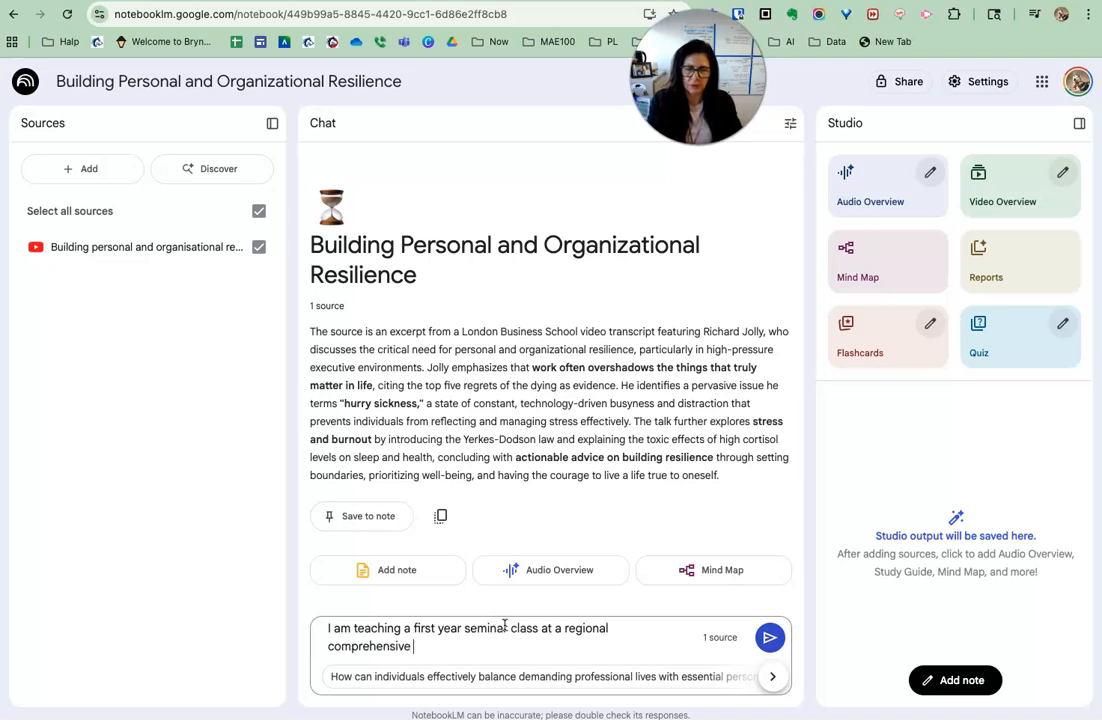
{"action": "key", "text": "super+v"}
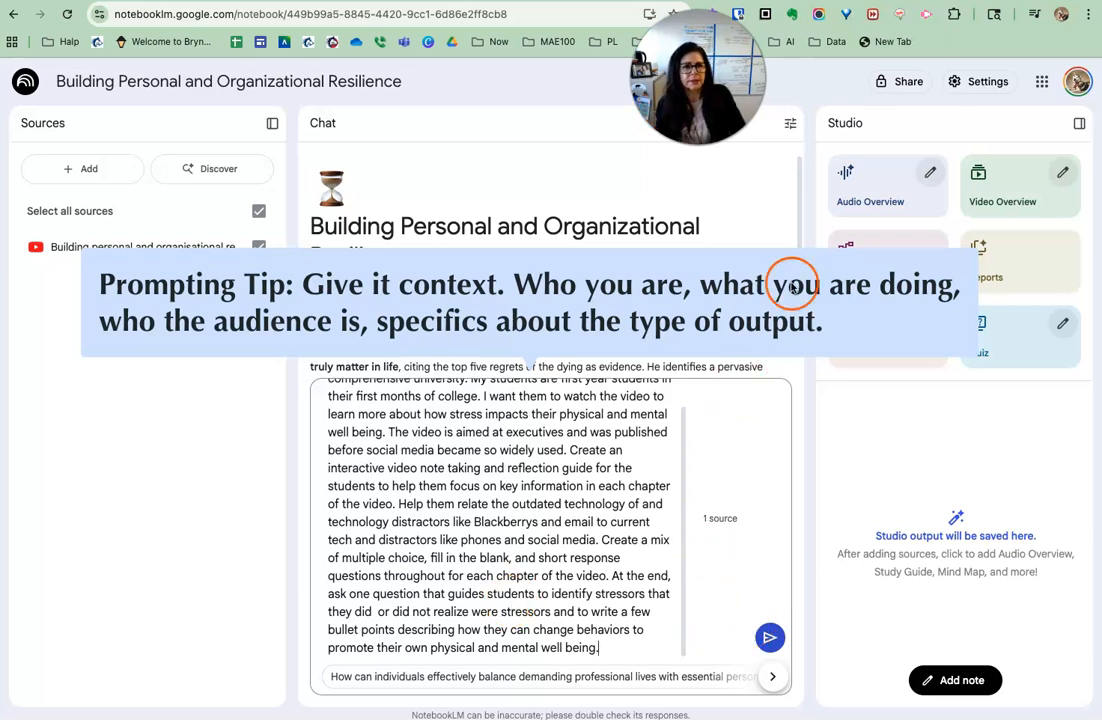
Step: Copy the whole drafted prompt from the chat and paste it into a new note
{"action": "scroll", "coordinate": [795, 260], "scroll_direction": "down", "scroll_amount": 3}
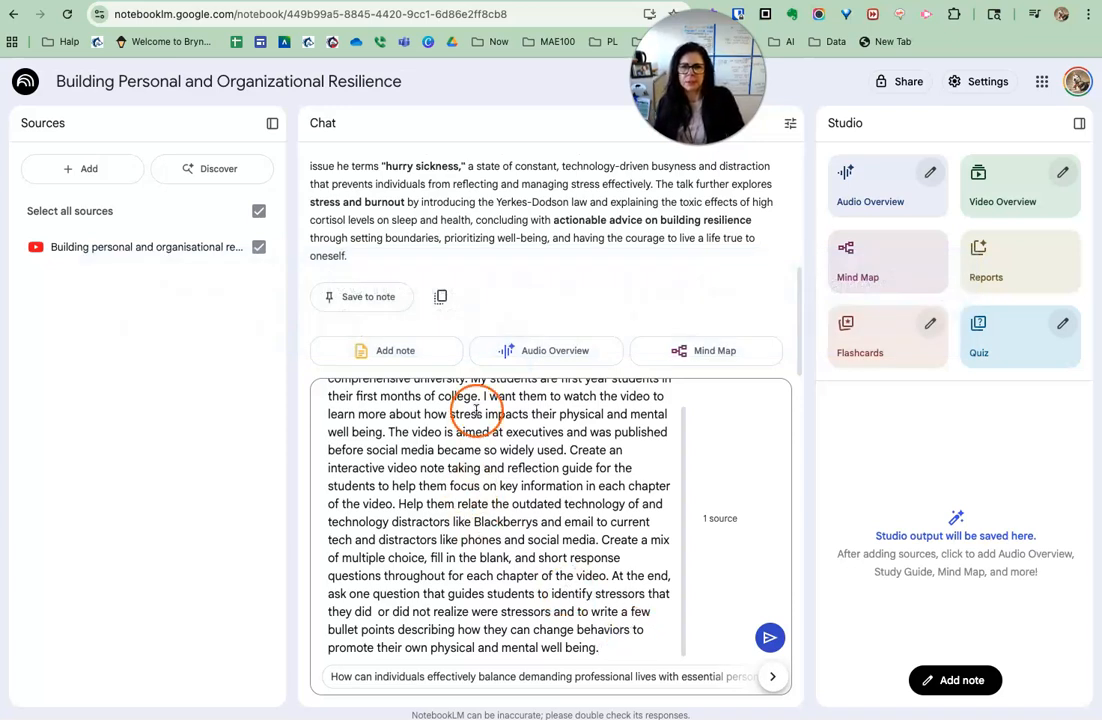
{"action": "left_click_drag", "start_coordinate": [620, 648], "coordinate": [256, 335]}
{"action": "right_click", "coordinate": [408, 399]}
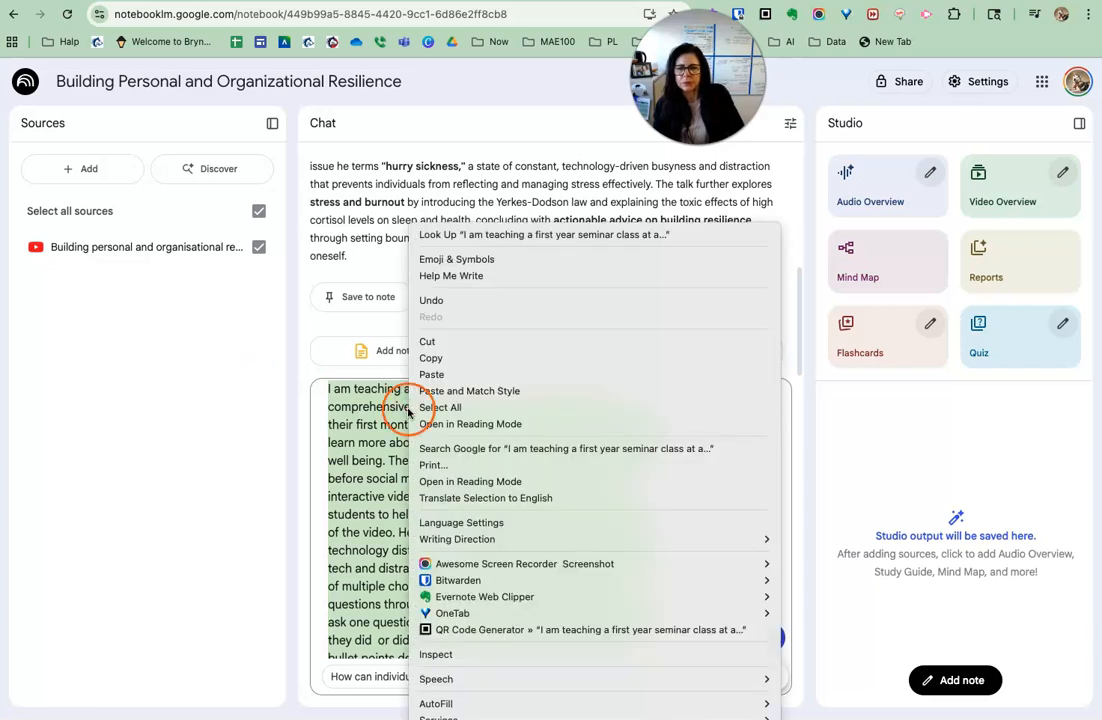
{"action": "left_click", "coordinate": [433, 366]}
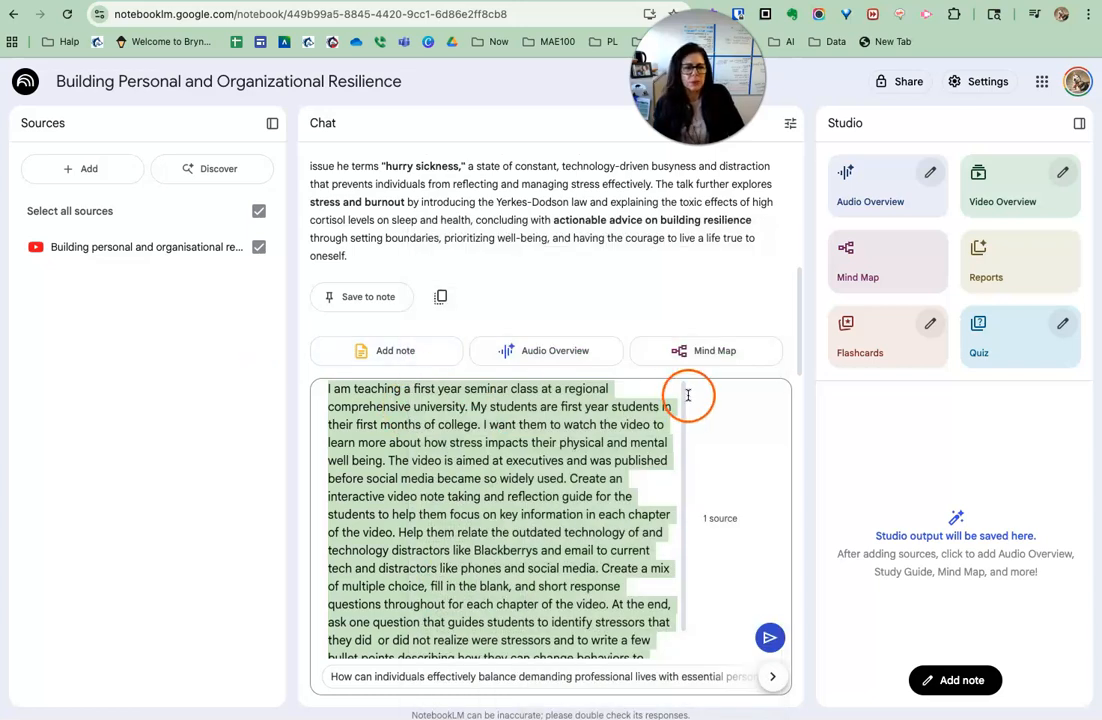
{"action": "left_click", "coordinate": [955, 684]}
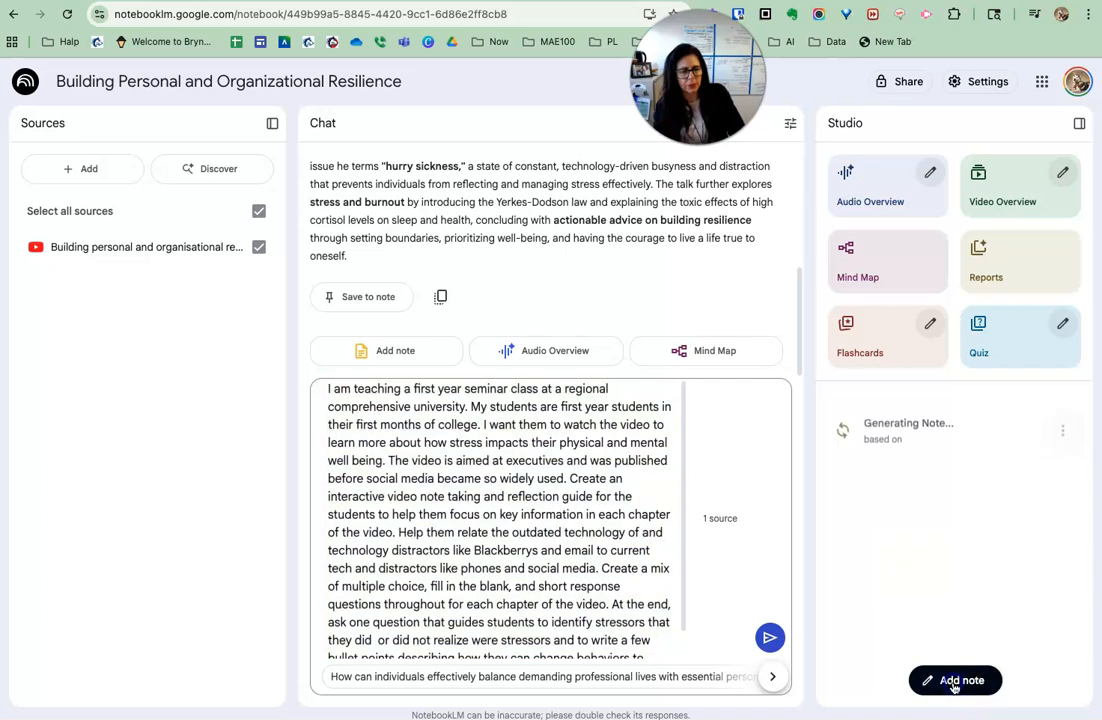
{"action": "right_click", "coordinate": [788, 308]}
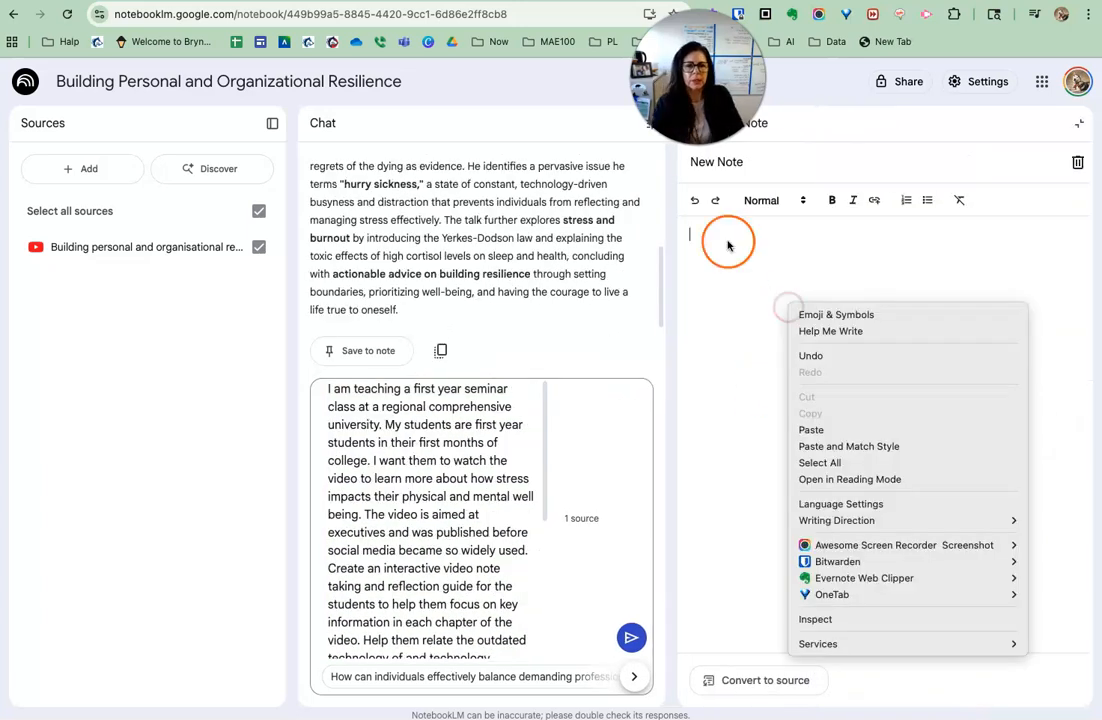
{"action": "key", "text": "super+v"}
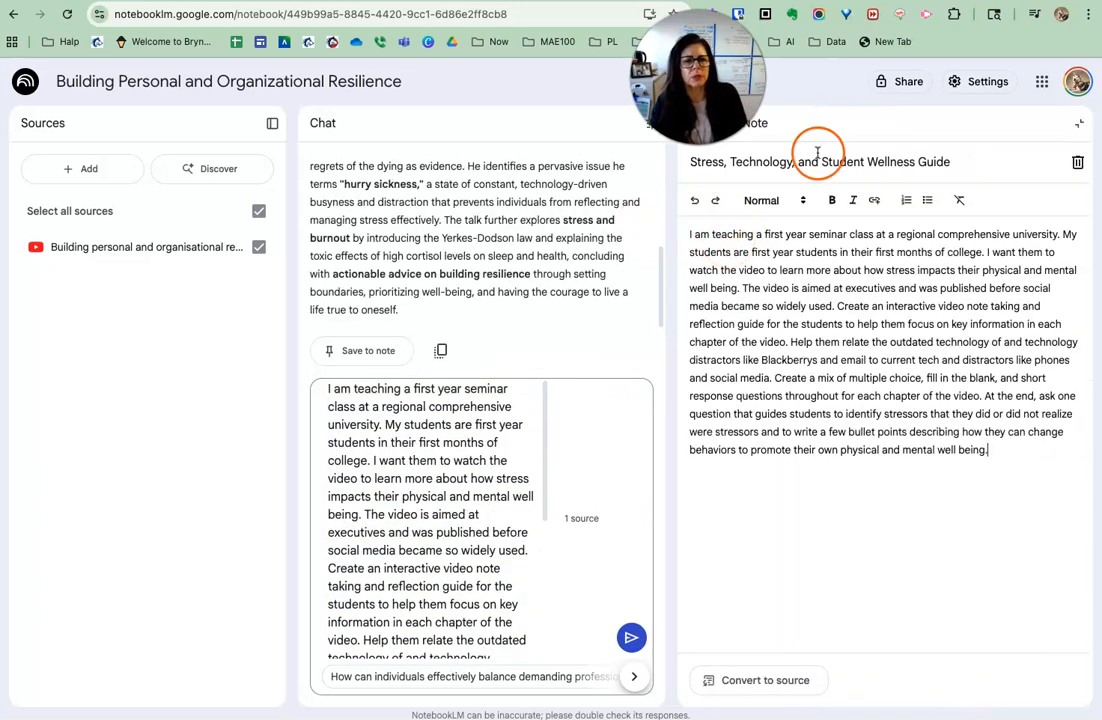
Step: Add "PROMPT" in front of the note's title and close the note
{"action": "left_click", "coordinate": [686, 161]}
{"action": "type", "text": "PROMPT"}
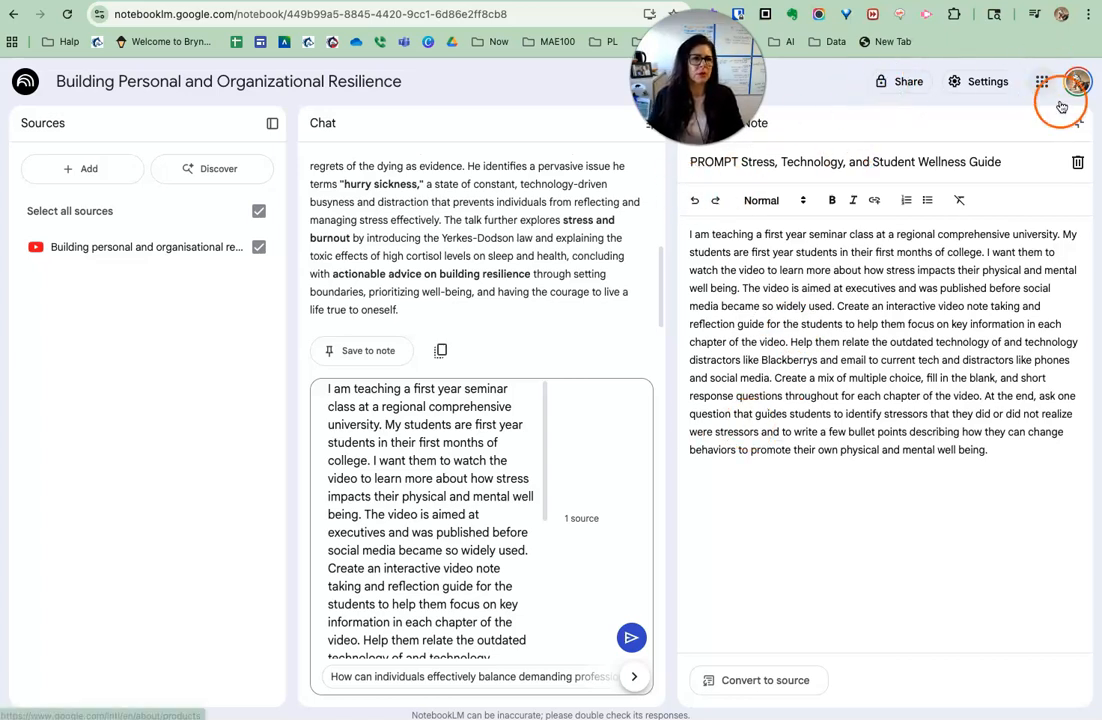
{"action": "left_click", "coordinate": [1081, 127]}
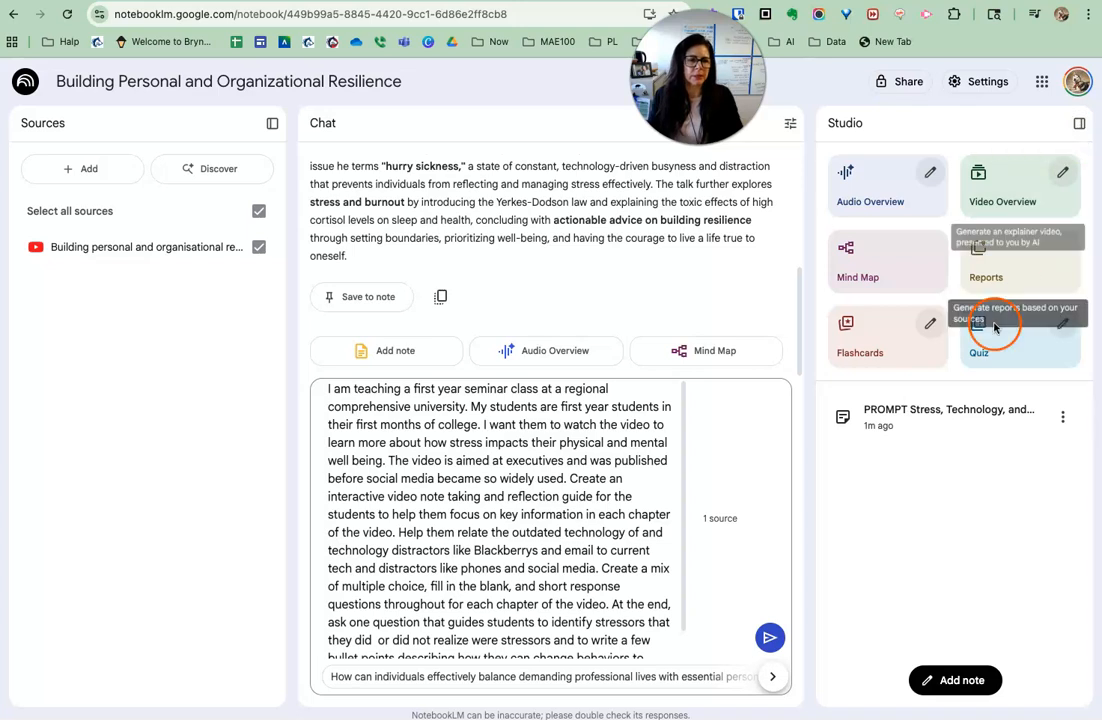
{"action": "left_click", "coordinate": [871, 342]}
{"action": "left_click", "coordinate": [1088, 126]}
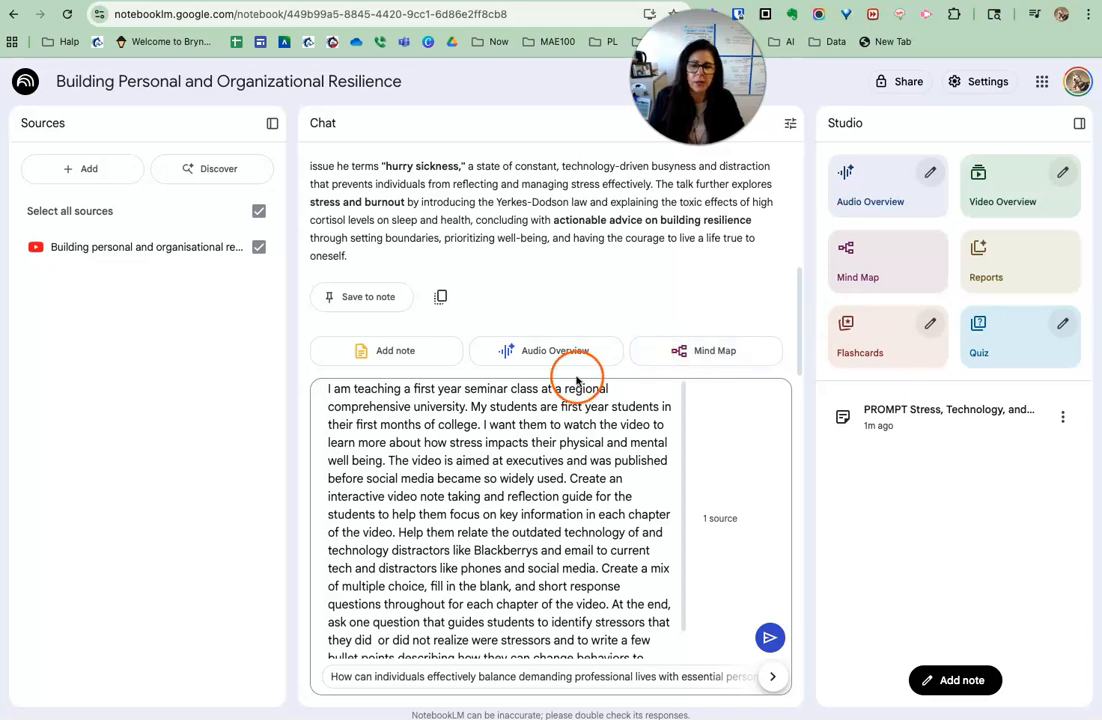
Step: Submit the drafted prompt in the chat to generate the student guide
{"action": "left_click", "coordinate": [767, 628]}
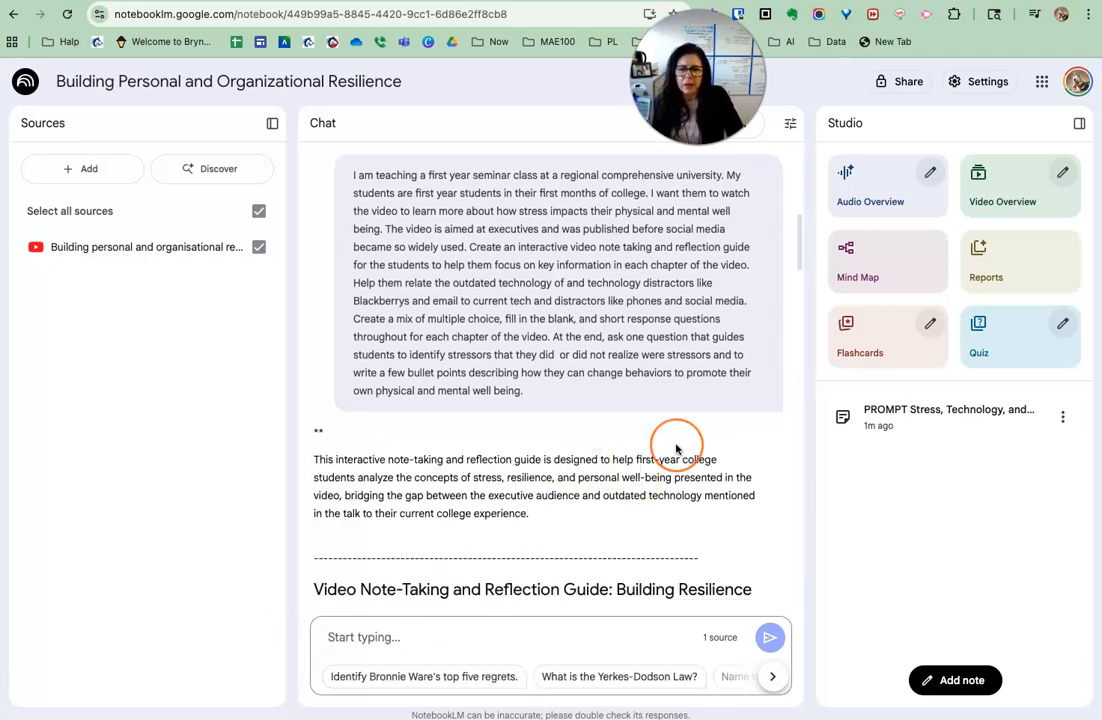
Step: Review the generated video note-taking guide, from the Chapter 1 questions and citations through the final reflection and action plan
{"action": "scroll", "coordinate": [676, 449], "scroll_direction": "down", "scroll_amount": 2}
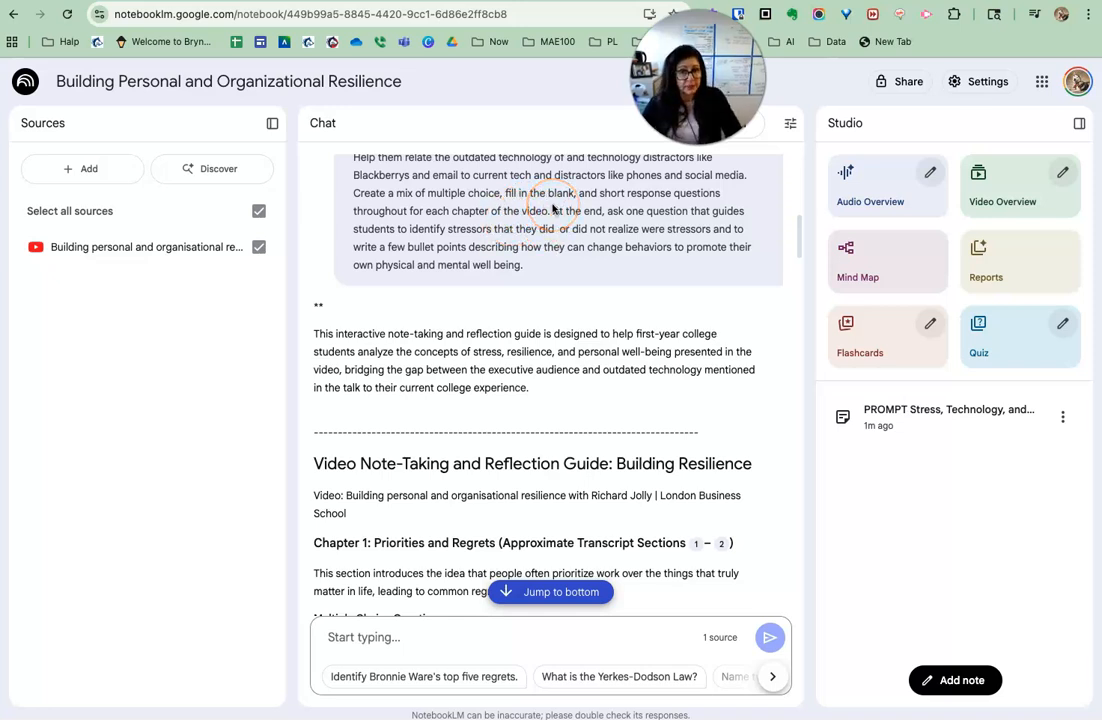
{"action": "scroll", "coordinate": [553, 208], "scroll_direction": "down", "scroll_amount": 3}
{"action": "scroll", "coordinate": [553, 208], "scroll_direction": "down", "scroll_amount": 3}
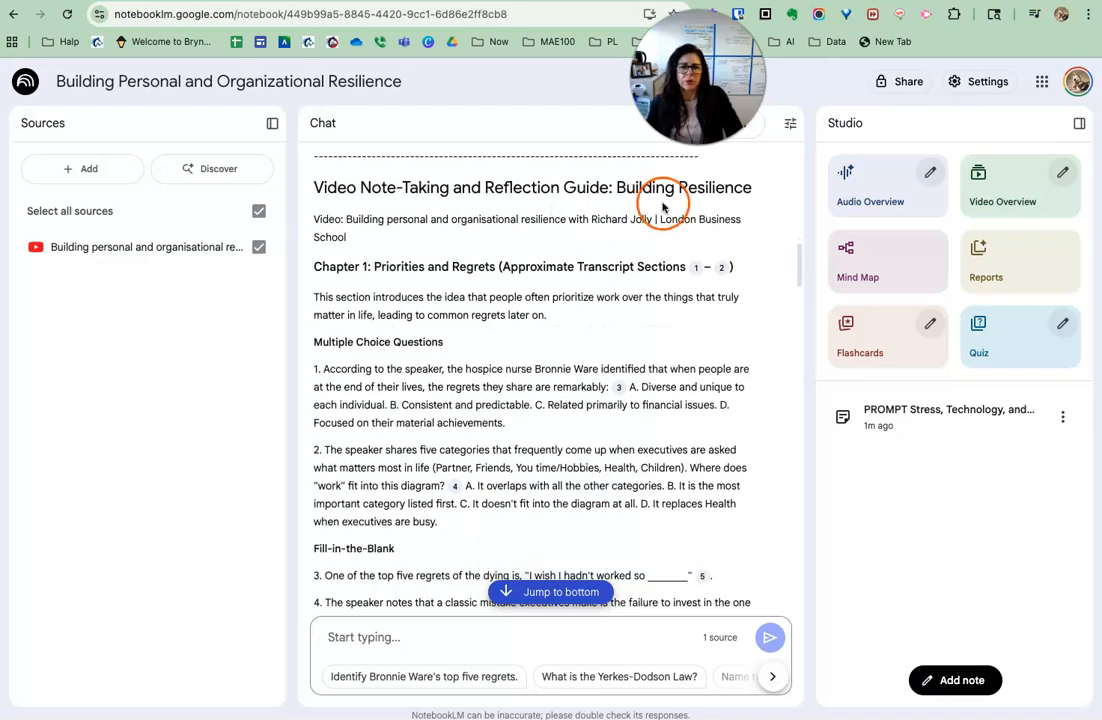
{"action": "mouse_move", "coordinate": [698, 270]}
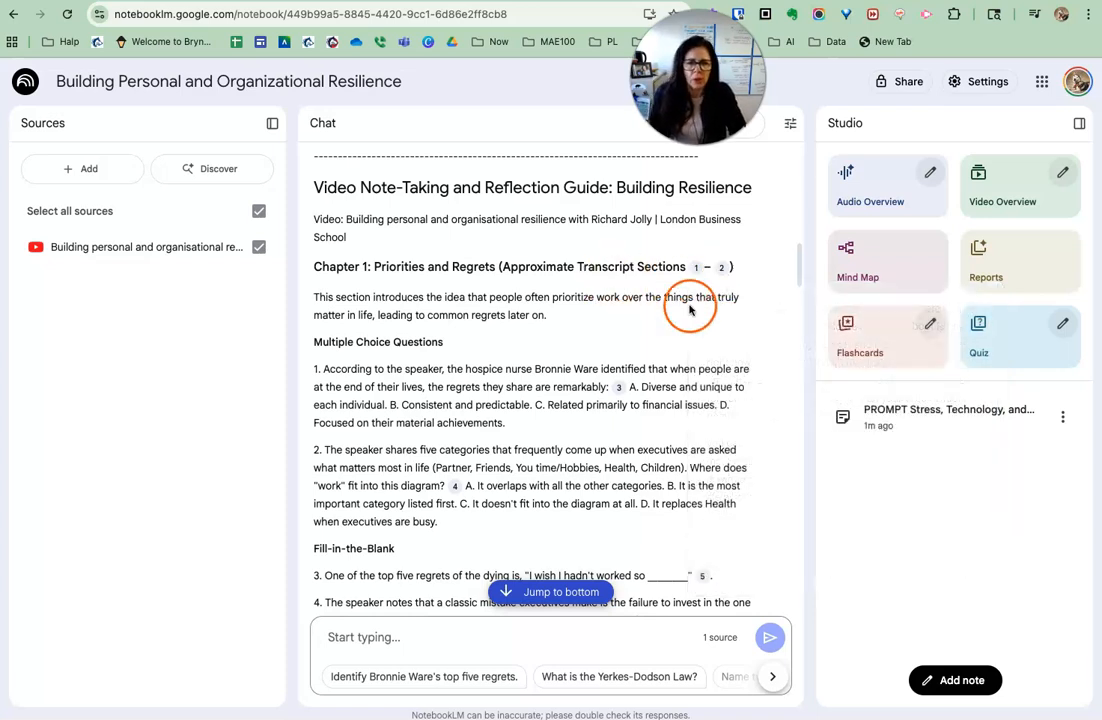
{"action": "scroll", "coordinate": [740, 312], "scroll_direction": "down", "scroll_amount": 1}
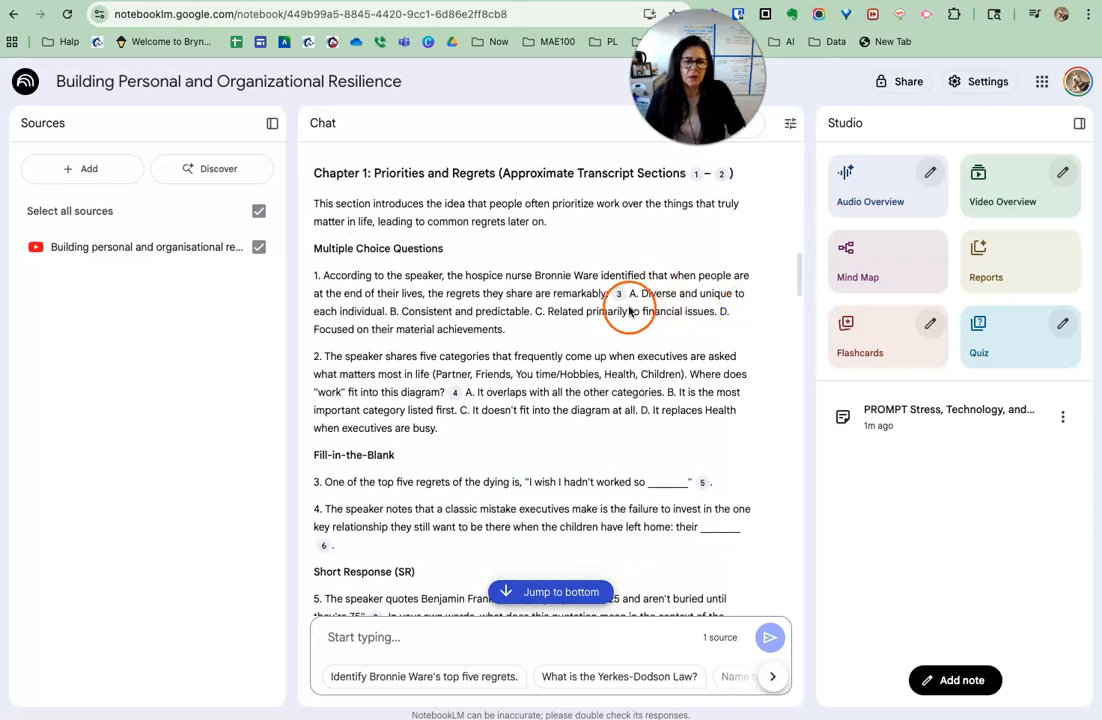
{"action": "mouse_move", "coordinate": [616, 295]}
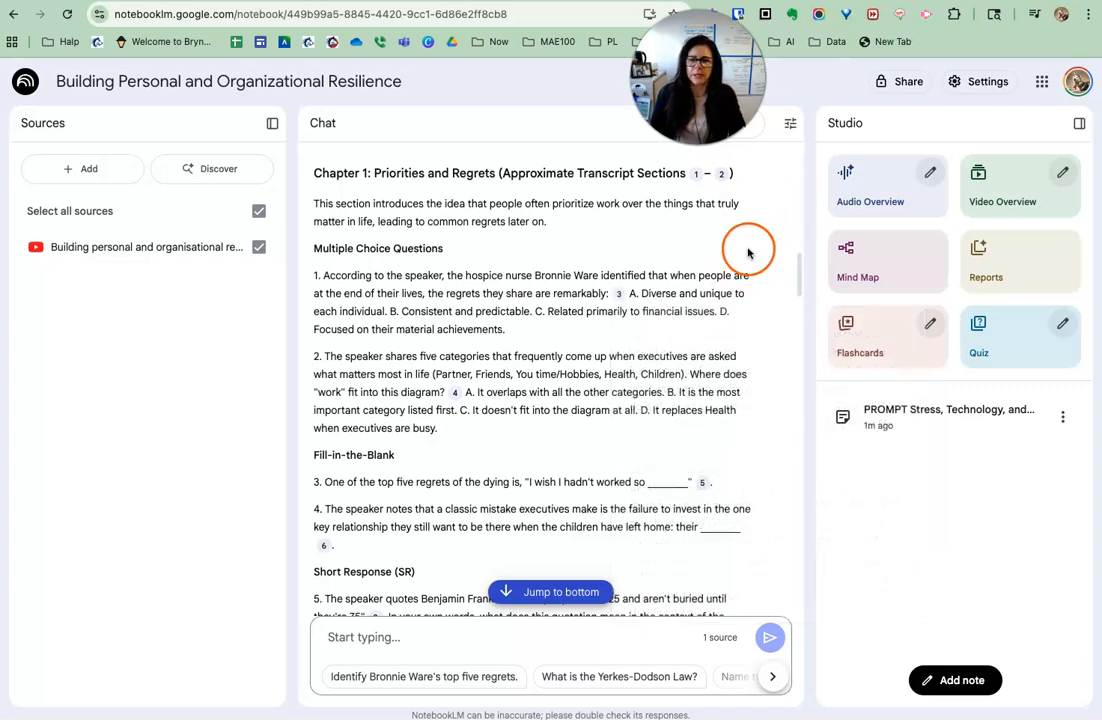
{"action": "scroll", "coordinate": [684, 280], "scroll_direction": "down", "scroll_amount": 2}
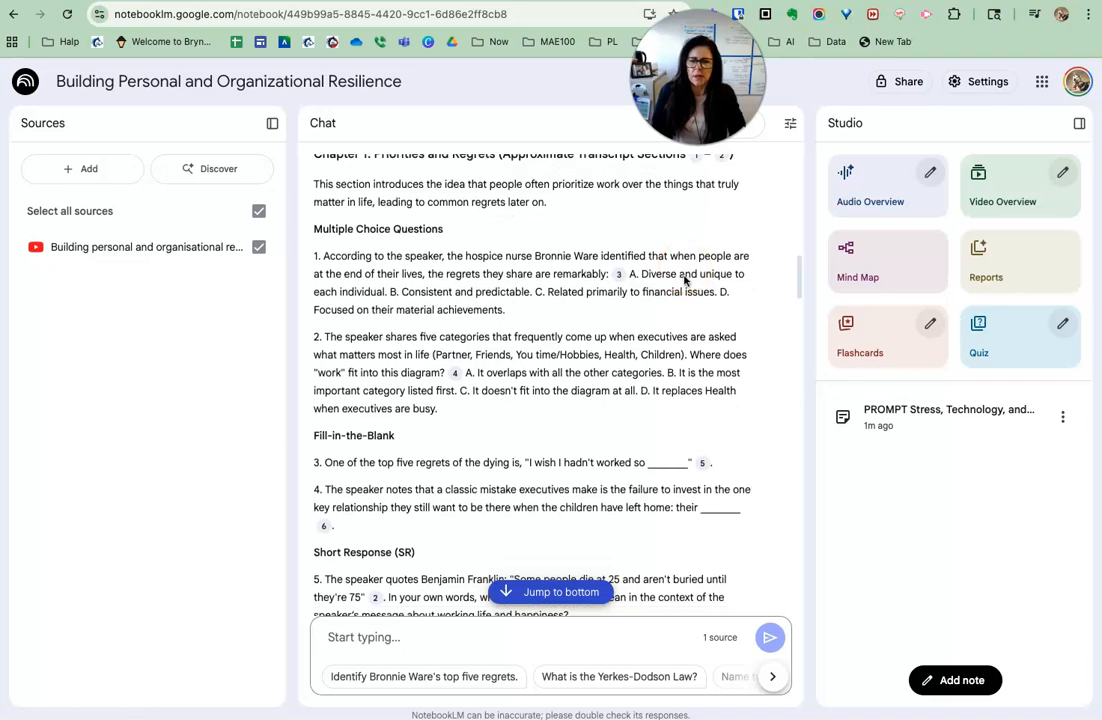
{"action": "scroll", "coordinate": [684, 280], "scroll_direction": "down", "scroll_amount": 4}
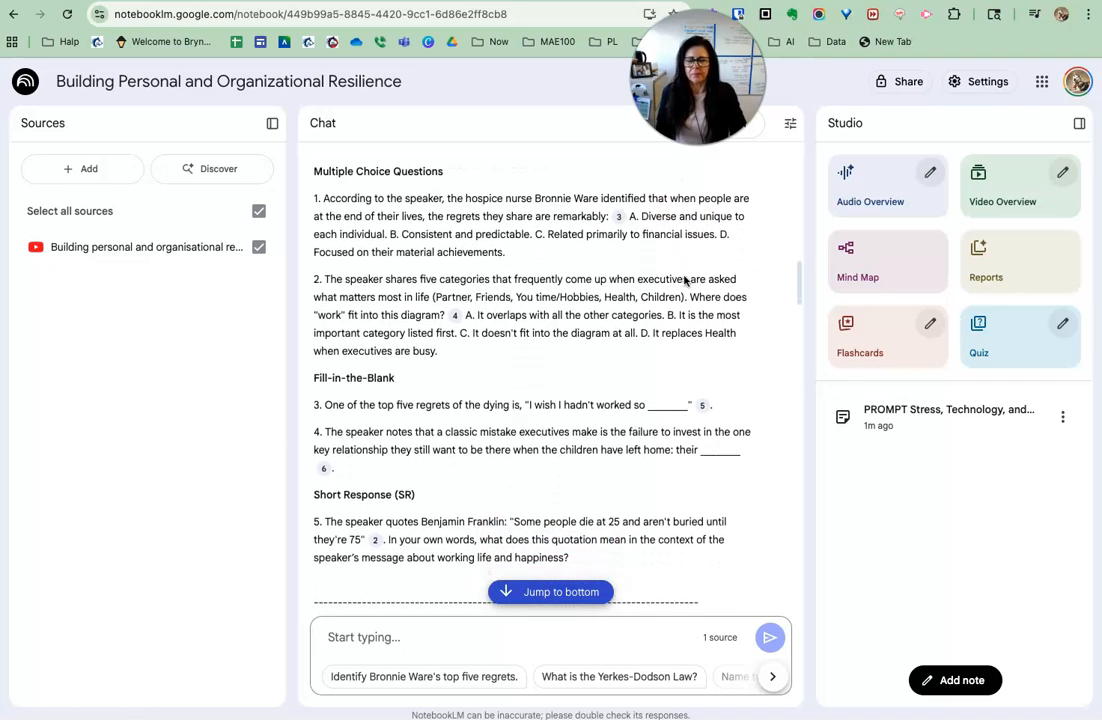
{"action": "scroll", "coordinate": [684, 280], "scroll_direction": "down", "scroll_amount": 1}
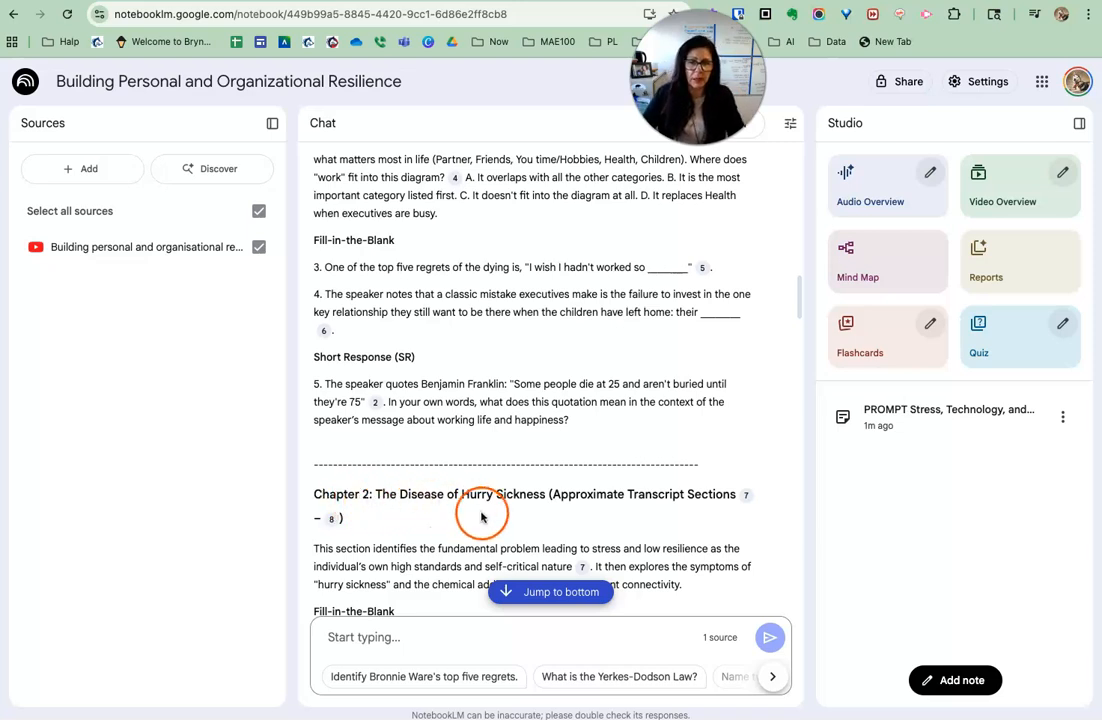
{"action": "scroll", "coordinate": [385, 510], "scroll_direction": "down", "scroll_amount": 3}
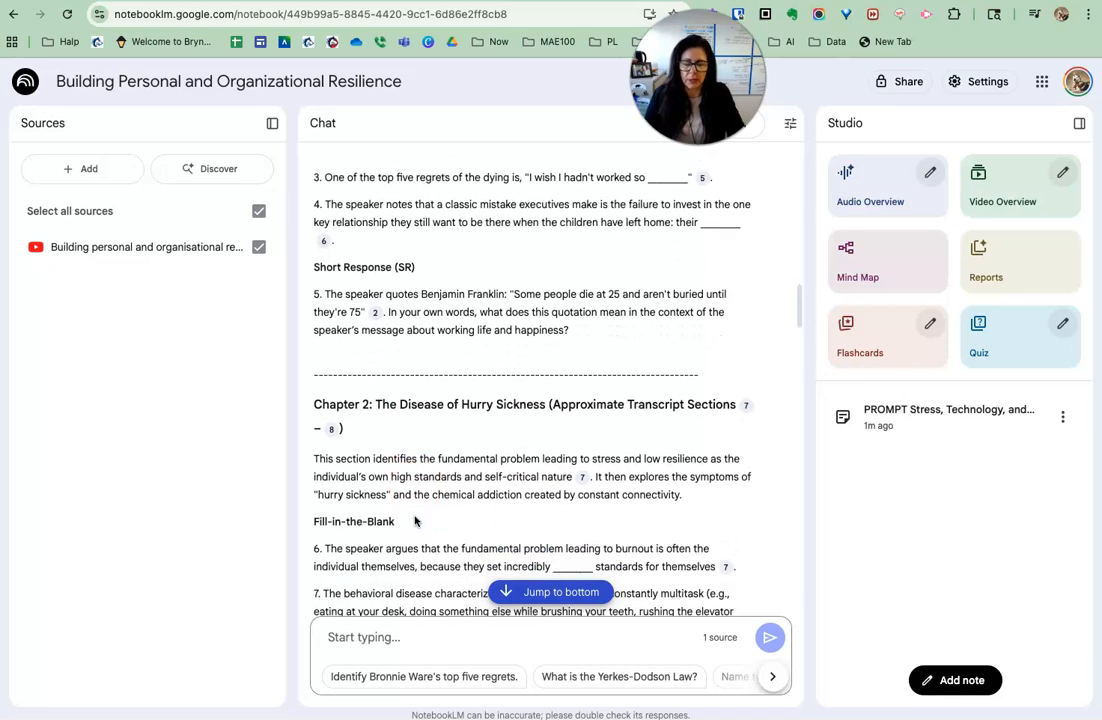
{"action": "scroll", "coordinate": [415, 520], "scroll_direction": "down", "scroll_amount": 5}
{"action": "scroll", "coordinate": [415, 520], "scroll_direction": "down", "scroll_amount": 15}
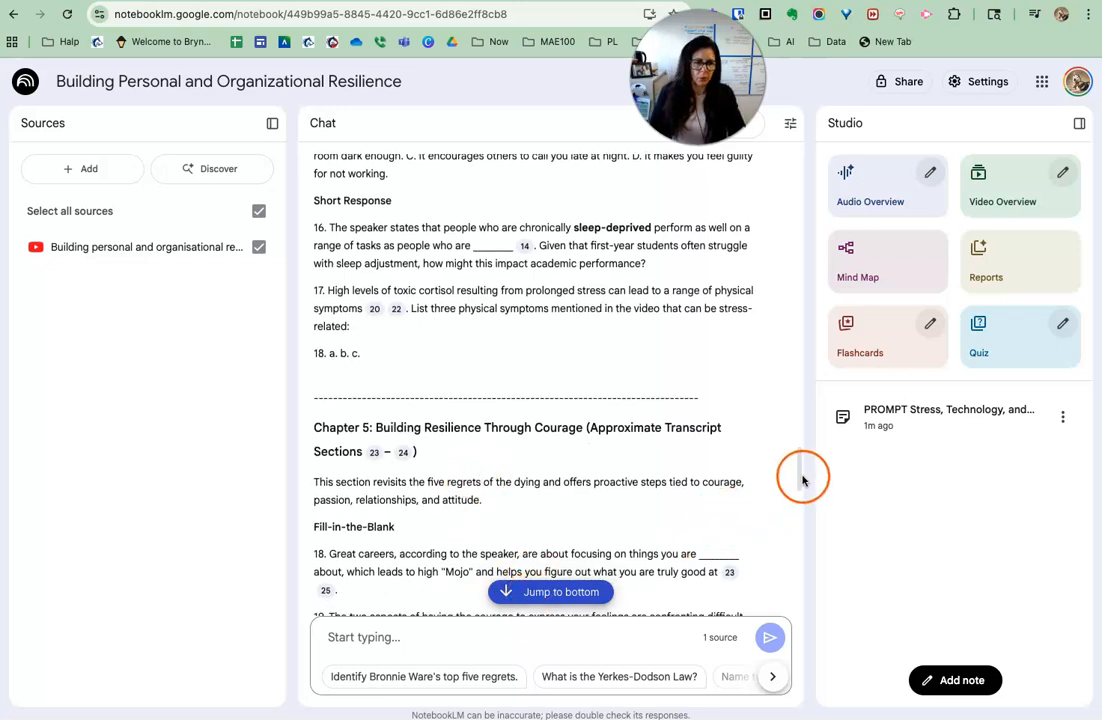
{"action": "left_click", "coordinate": [556, 593]}
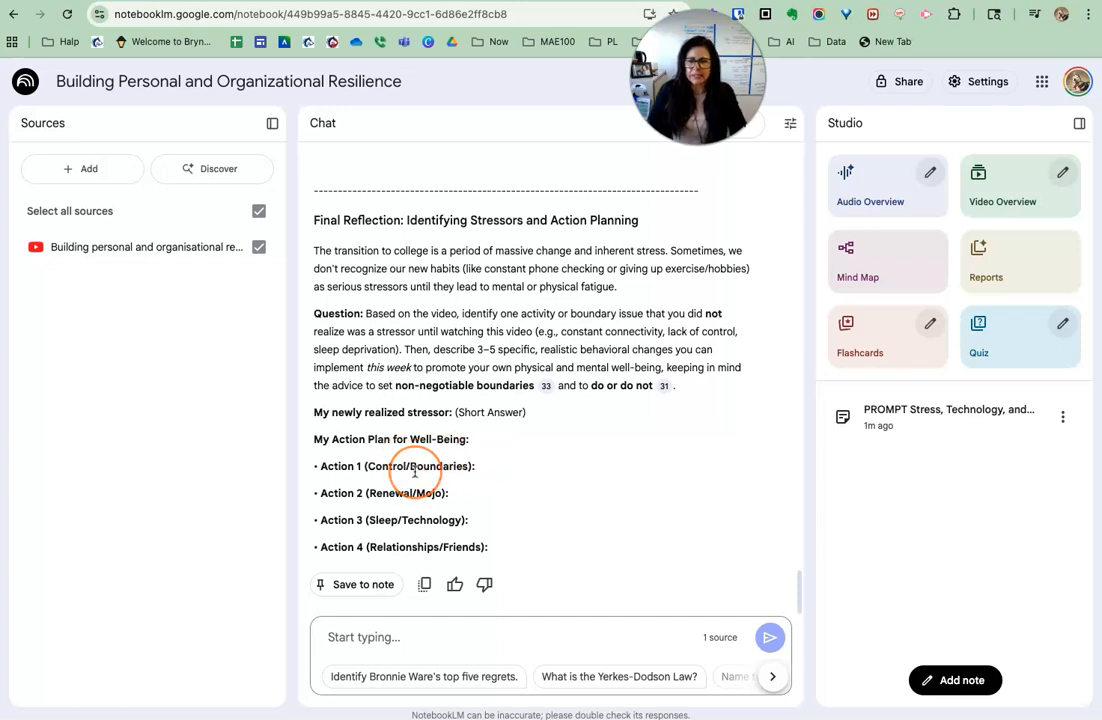
Step: Copy the generated student guide from the chat and save it as a note
{"action": "scroll", "coordinate": [415, 472], "scroll_direction": "up", "scroll_amount": 2}
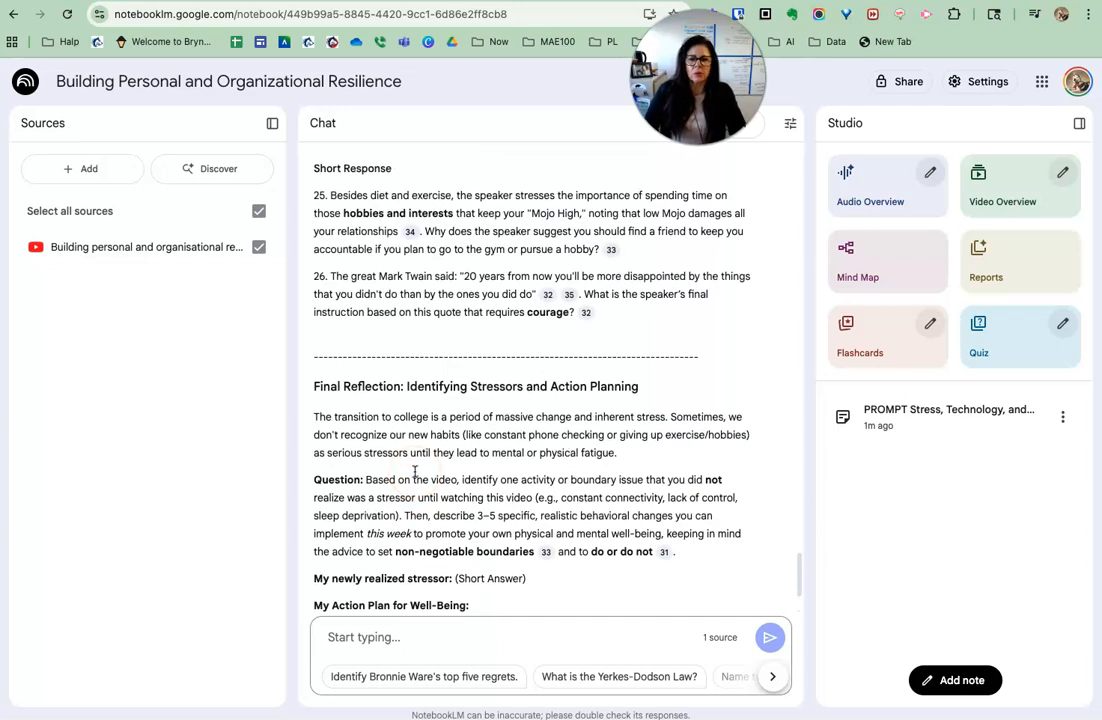
{"action": "scroll", "coordinate": [415, 472], "scroll_direction": "down", "scroll_amount": 2}
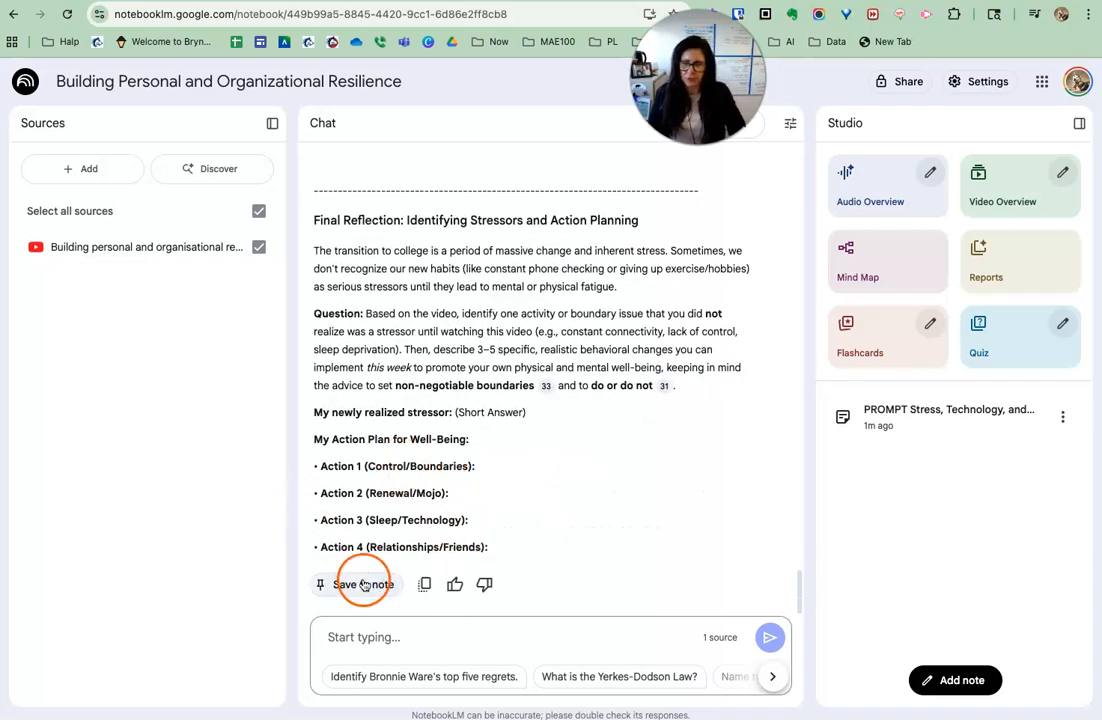
{"action": "left_click", "coordinate": [426, 588]}
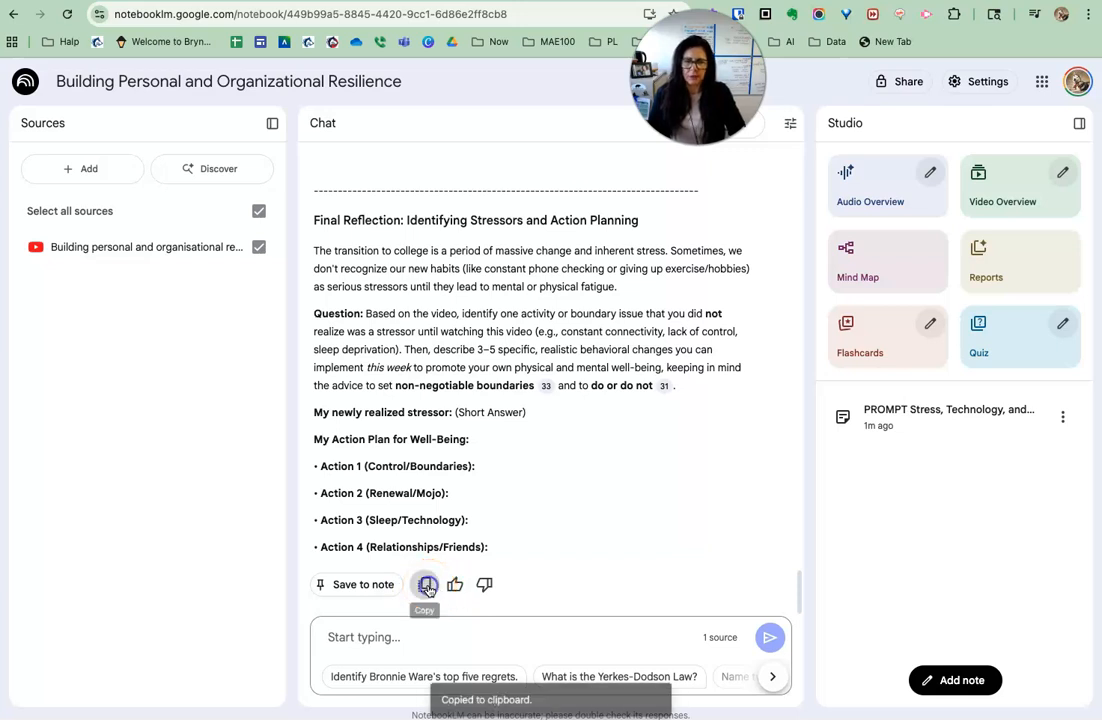
{"action": "left_click", "coordinate": [350, 588]}
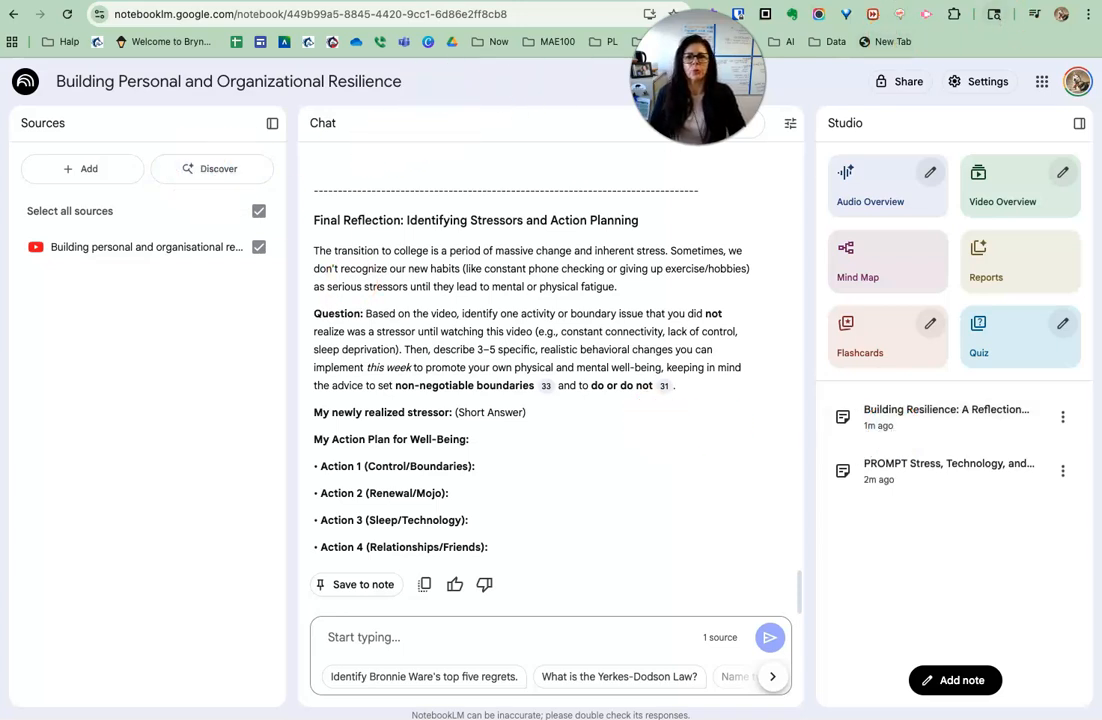
Step: Open Google Drive in a new tab and create a blank Google Doc in the "FAll 25 MAE 100" folder
{"action": "key", "text": "super+t"}
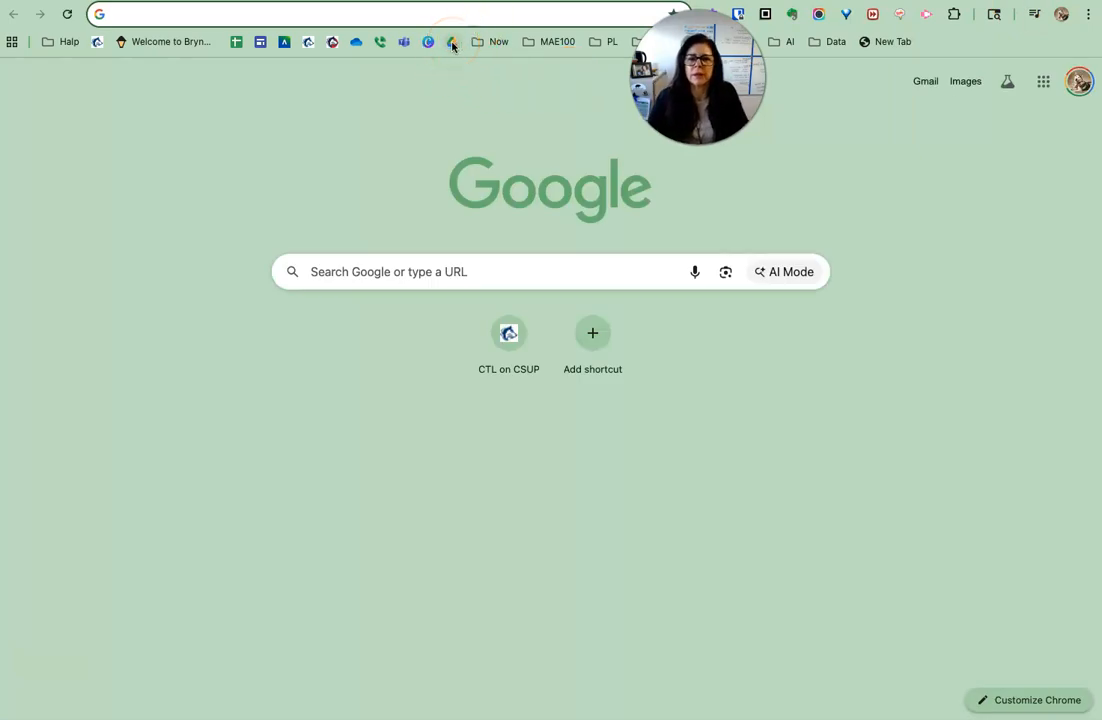
{"action": "left_click", "coordinate": [452, 45]}
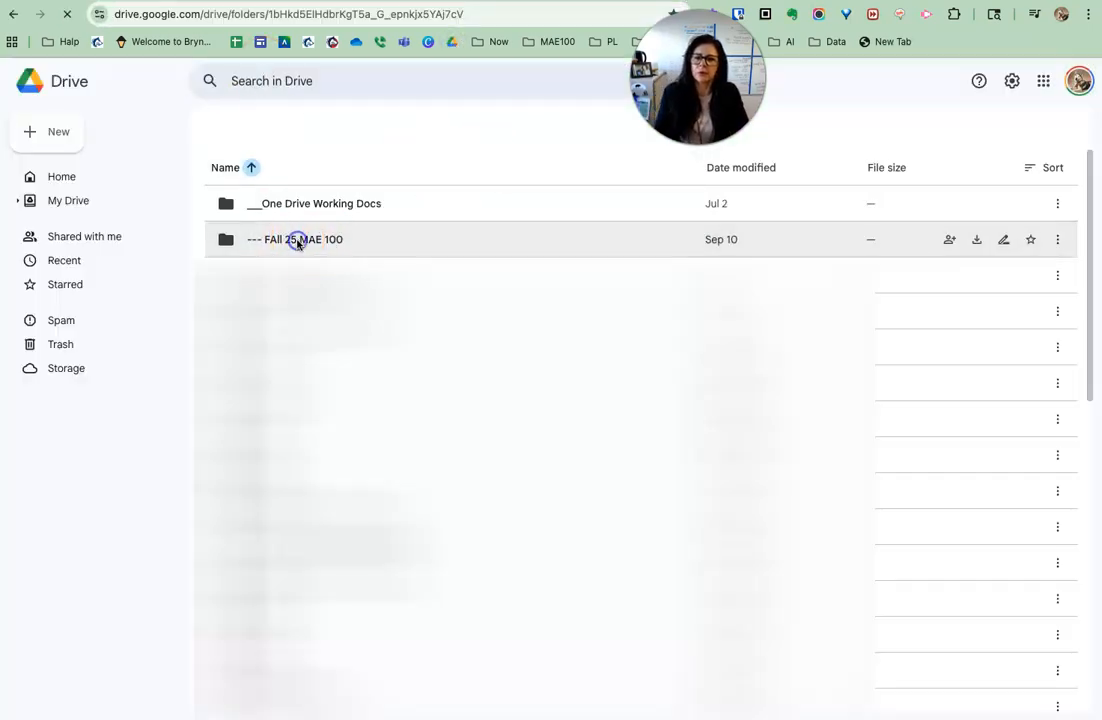
{"action": "double_click", "coordinate": [470, 243]}
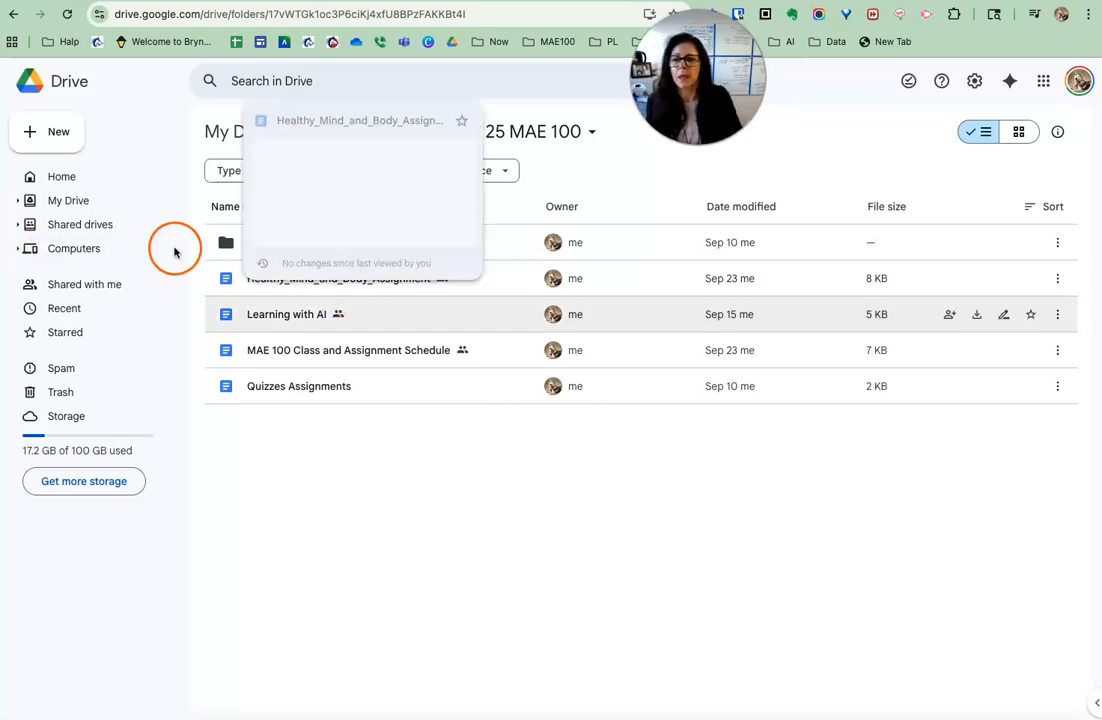
{"action": "left_click", "coordinate": [49, 127]}
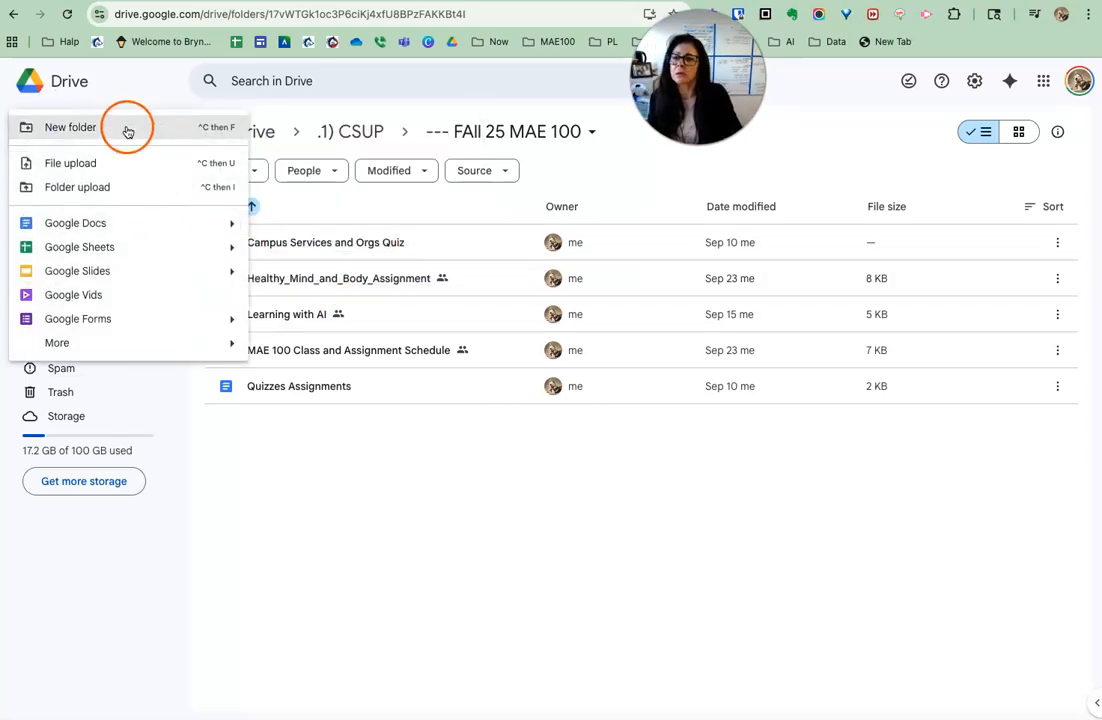
{"action": "left_click", "coordinate": [114, 221]}
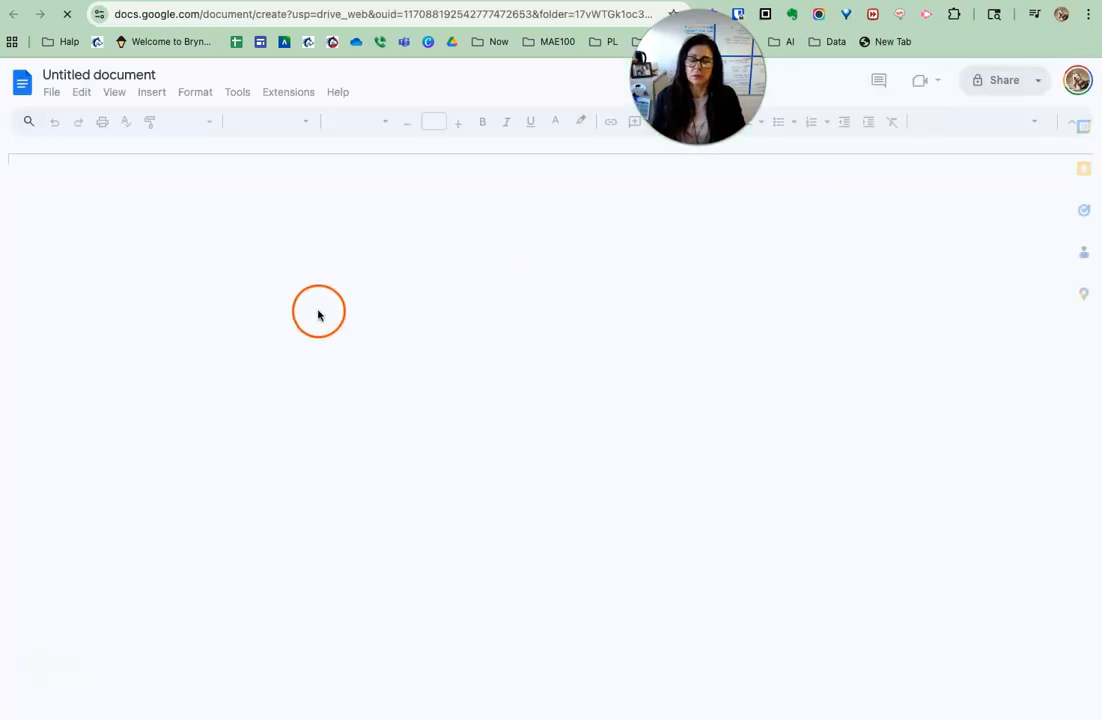
Step: Paste the copied guide into the blank document
{"action": "right_click", "coordinate": [359, 260]}
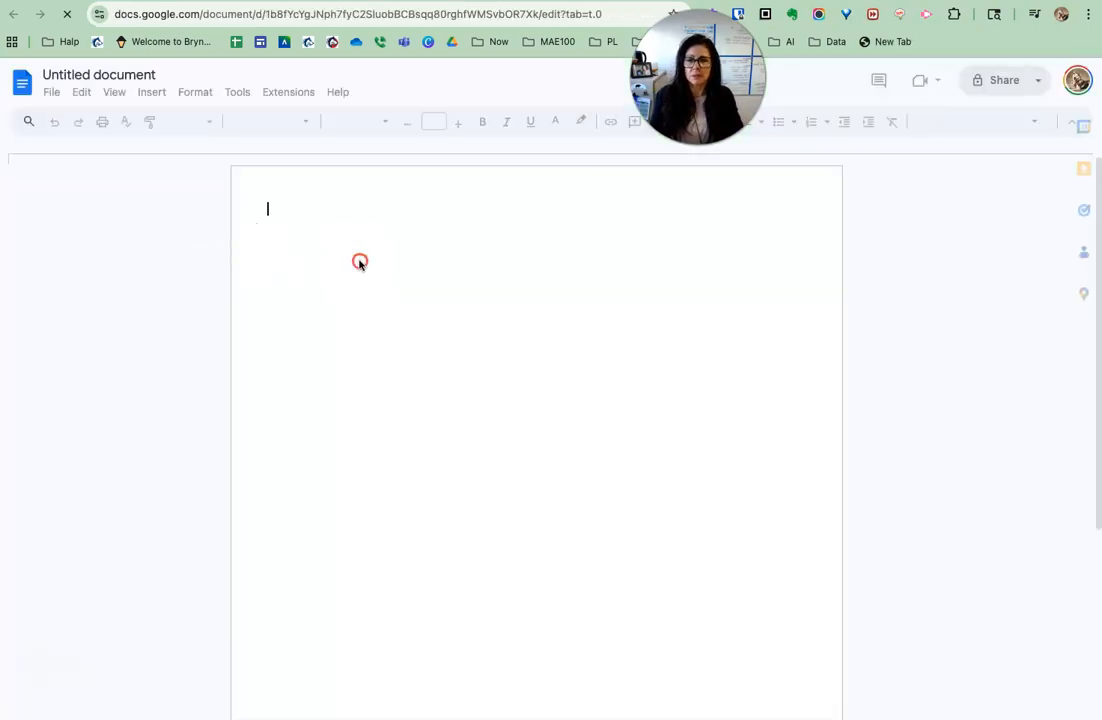
{"action": "left_click", "coordinate": [288, 232]}
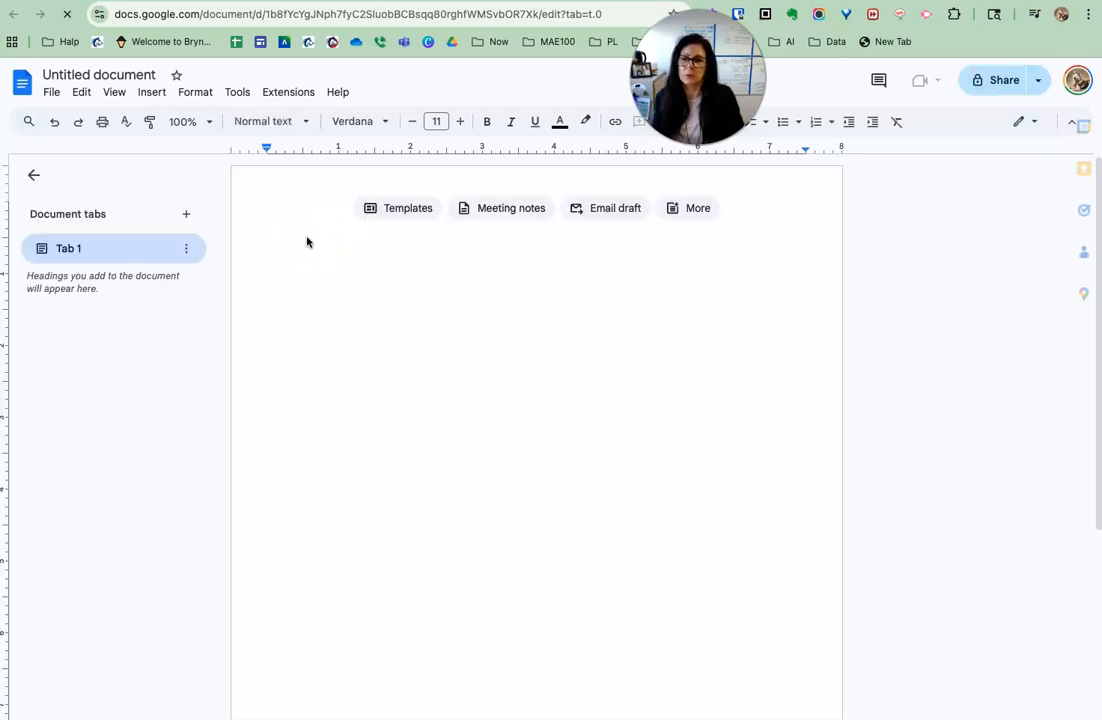
{"action": "key", "text": "ctrl+v"}
Step: Examine the pasted guide and its chapter outline, from the final reflection back to the Chapter 1 multiple choice questions
{"action": "scroll", "coordinate": [509, 251], "scroll_direction": "up", "scroll_amount": 15}
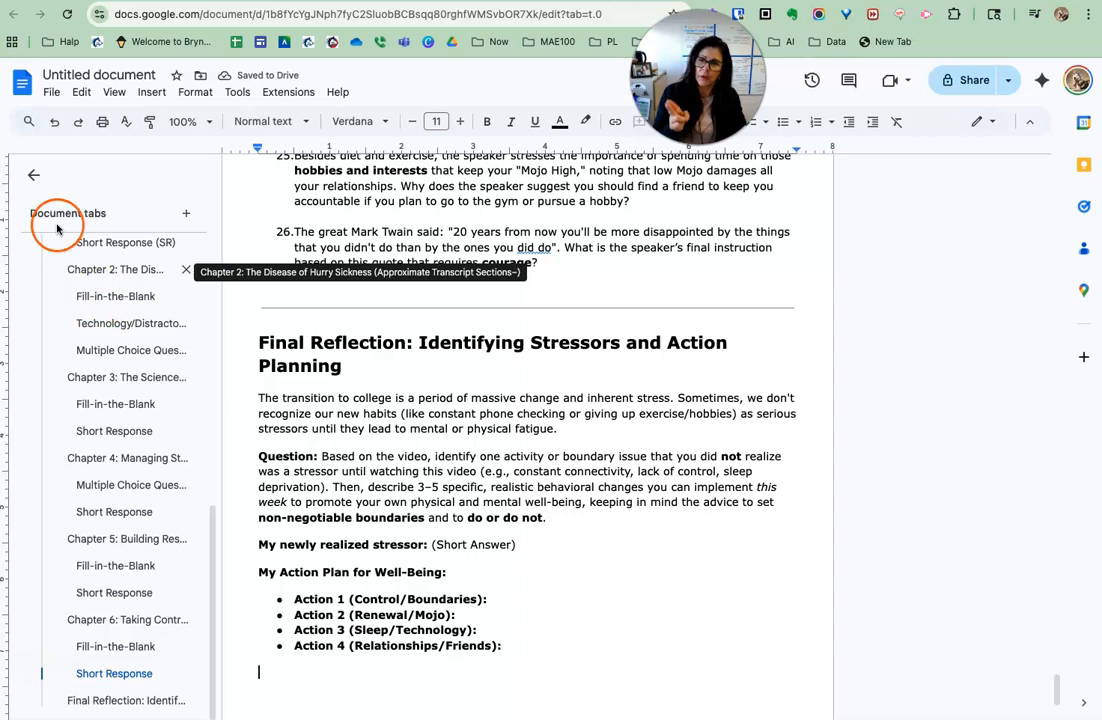
{"action": "left_click", "coordinate": [32, 174]}
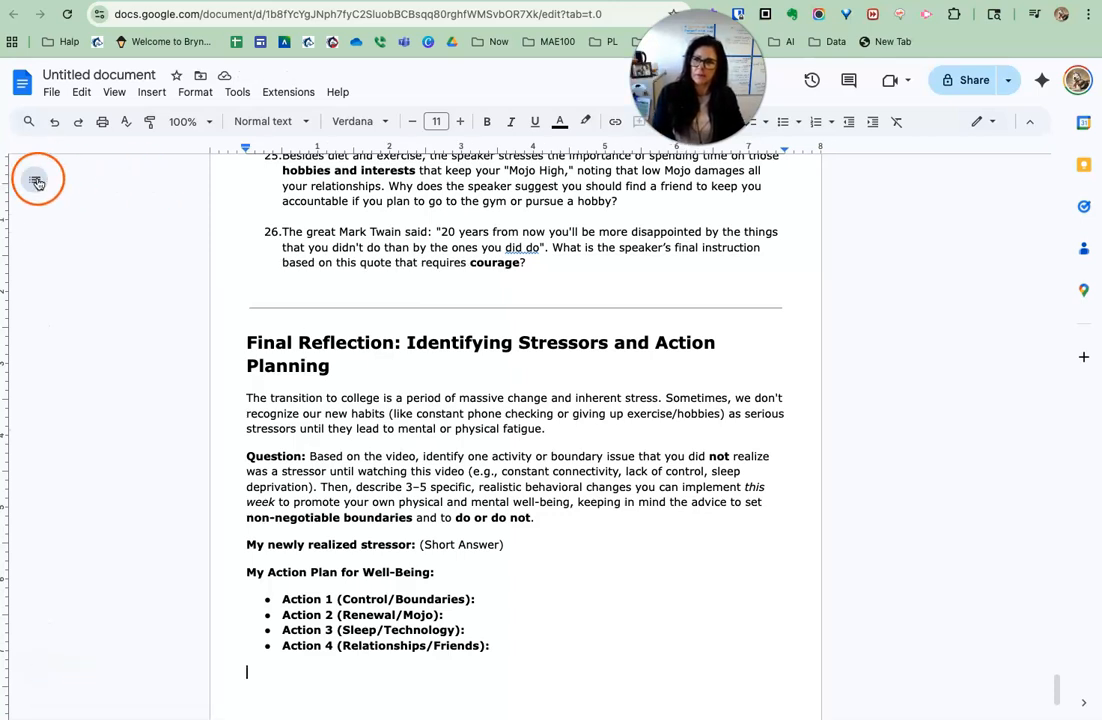
{"action": "left_click", "coordinate": [31, 183]}
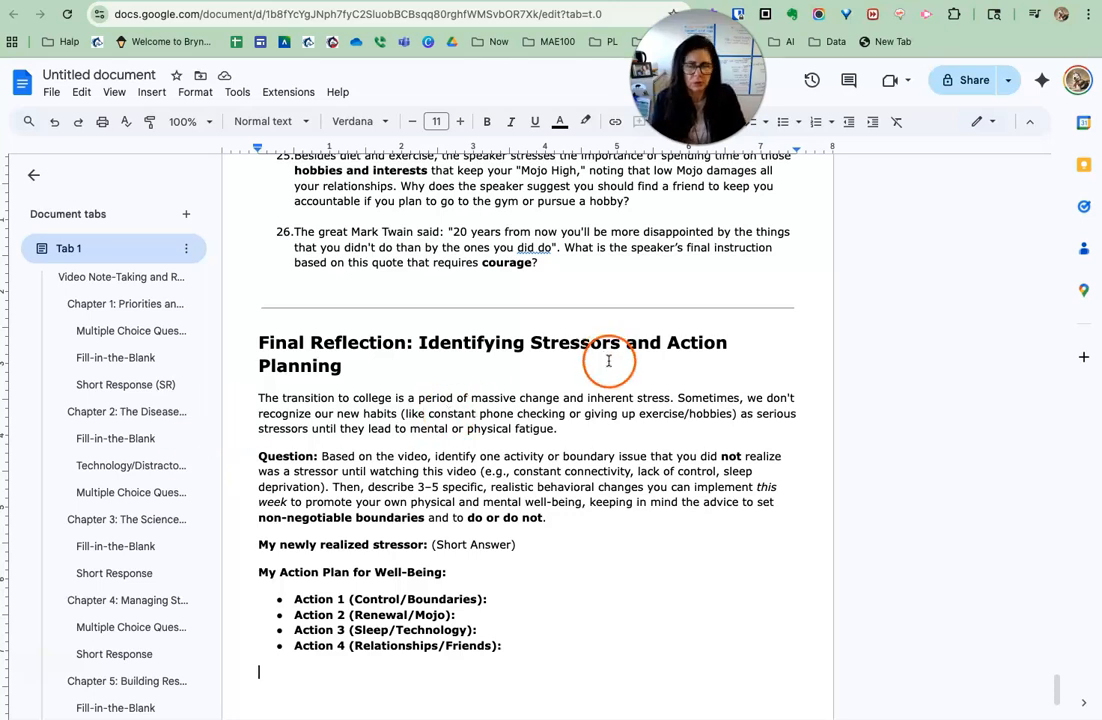
{"action": "scroll", "coordinate": [761, 332], "scroll_direction": "up", "scroll_amount": 20}
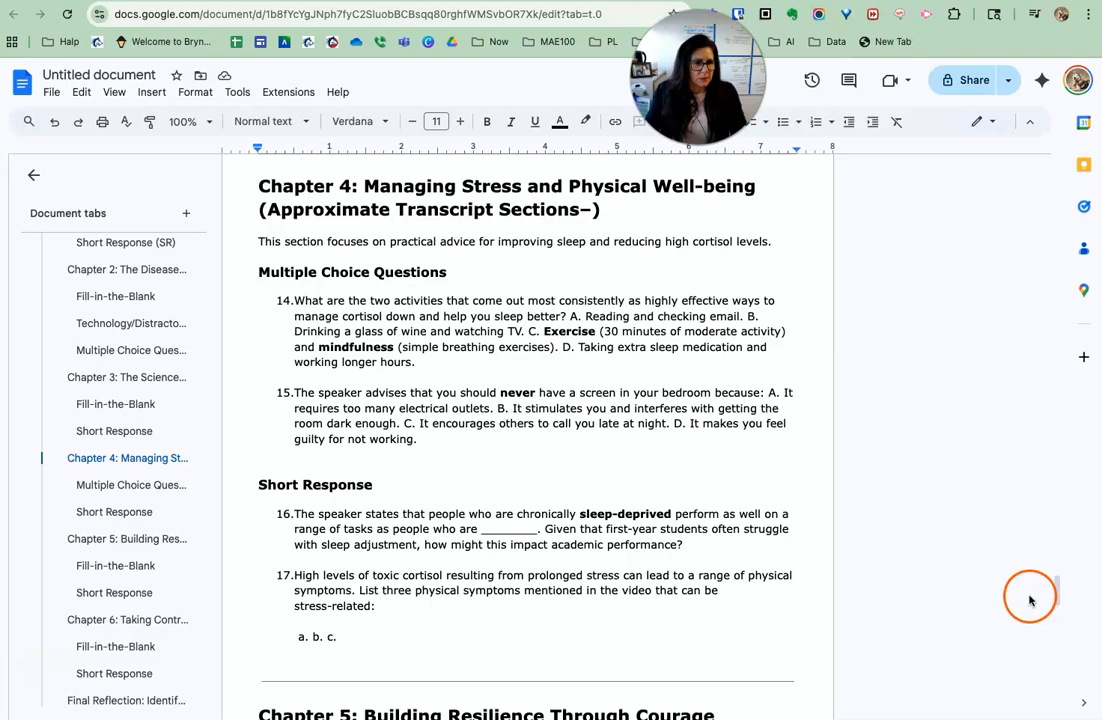
{"action": "left_click_drag", "start_coordinate": [1057, 593], "coordinate": [428, 170]}
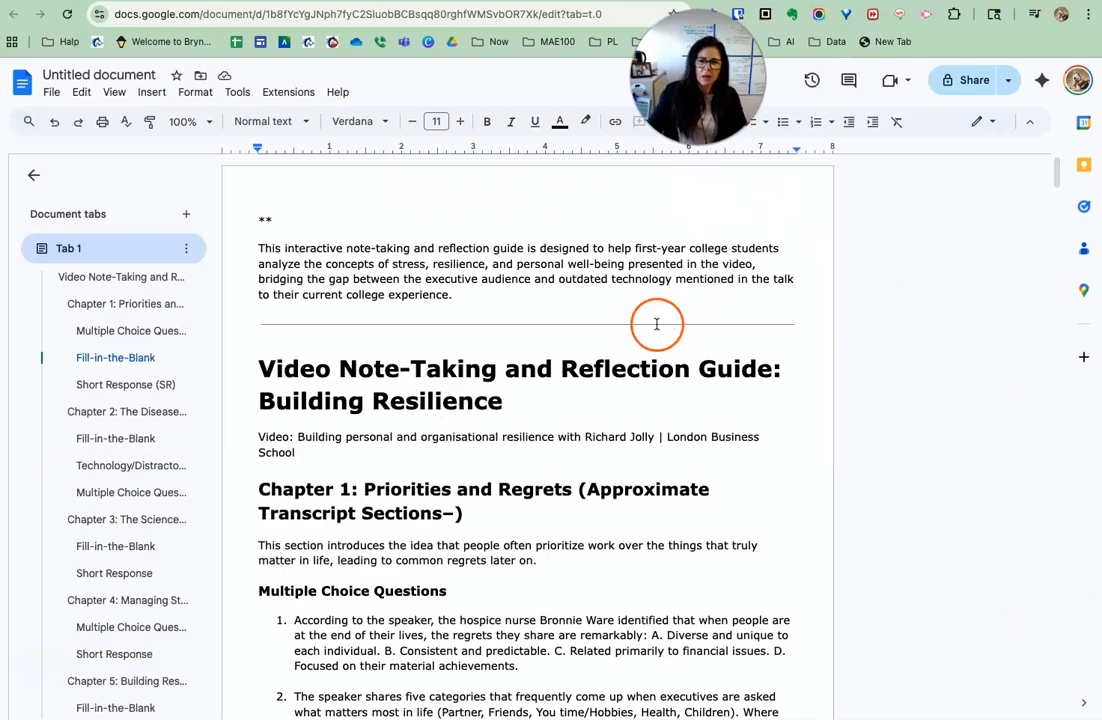
{"action": "scroll", "coordinate": [556, 483], "scroll_direction": "down", "scroll_amount": 3}
{"action": "scroll", "coordinate": [556, 483], "scroll_direction": "down", "scroll_amount": 2}
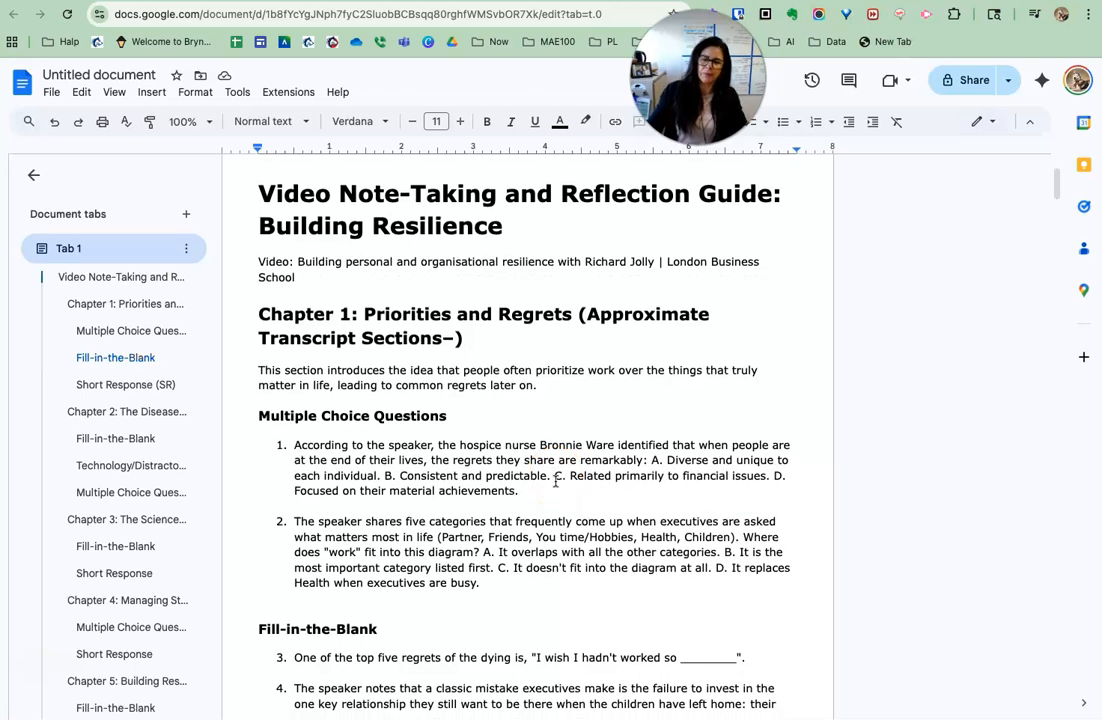
{"action": "scroll", "coordinate": [556, 482], "scroll_direction": "down", "scroll_amount": 1}
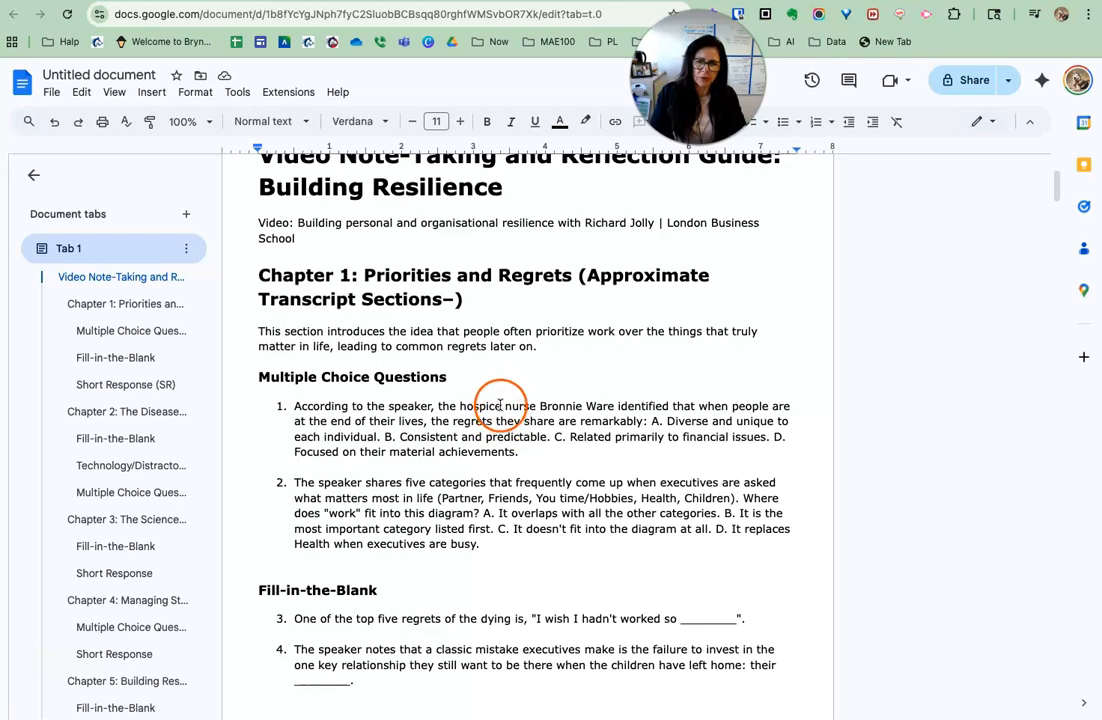
Step: Put answer options A to D of Chapter 1's question 1 on separate lines, with a blank line between the question and the options
{"action": "left_click", "coordinate": [648, 423]}
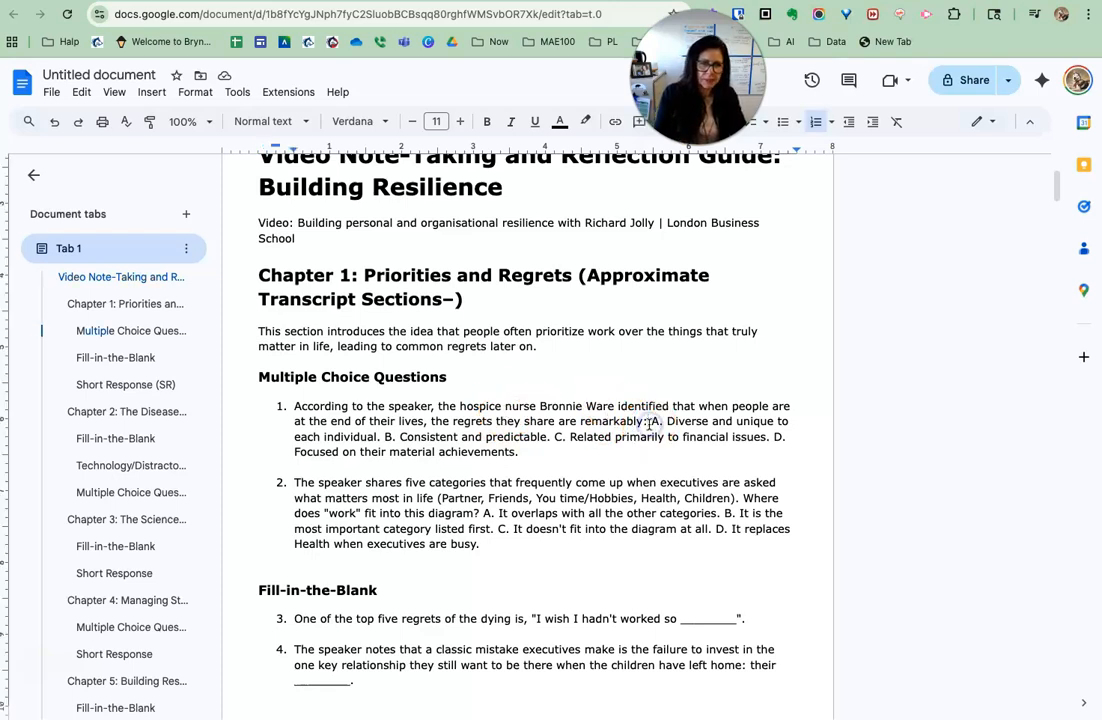
{"action": "key", "text": "shift+Return"}
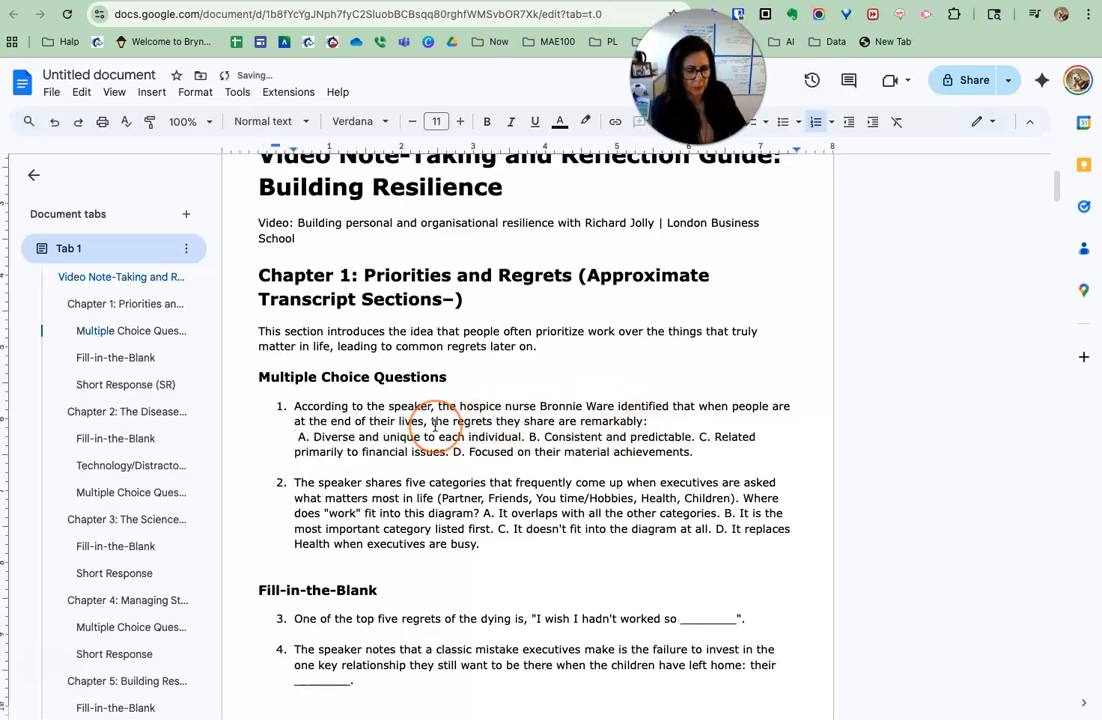
{"action": "key", "text": "BackSpace"}
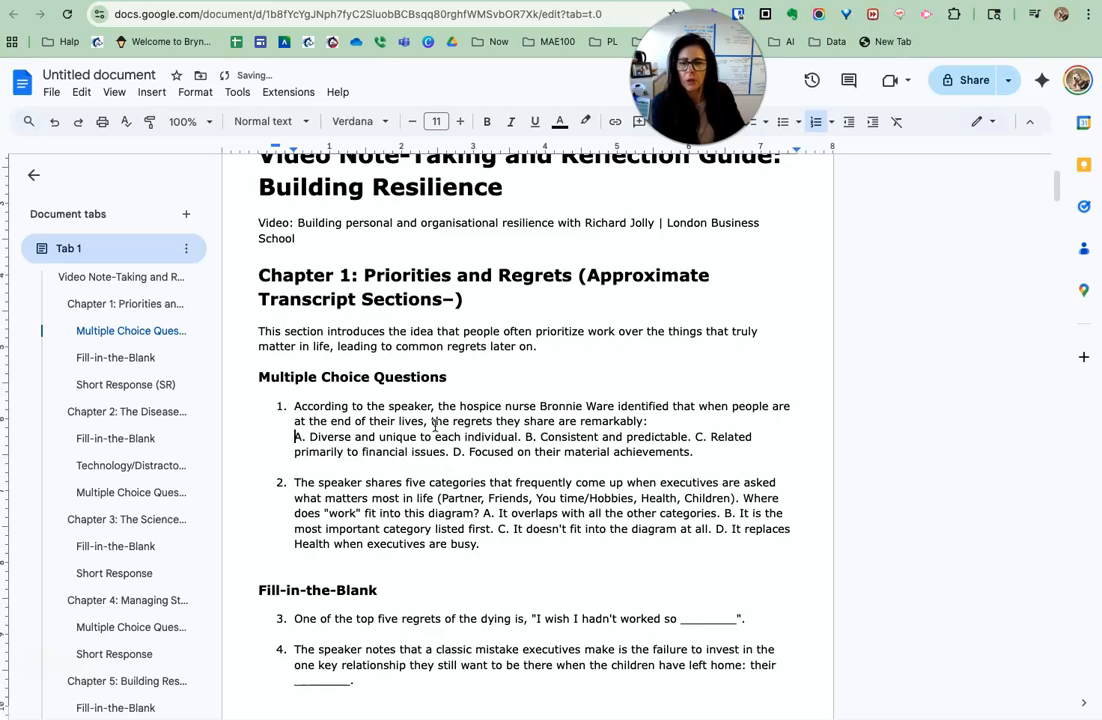
{"action": "left_click", "coordinate": [522, 436]}
{"action": "key", "text": "shift+Return"}
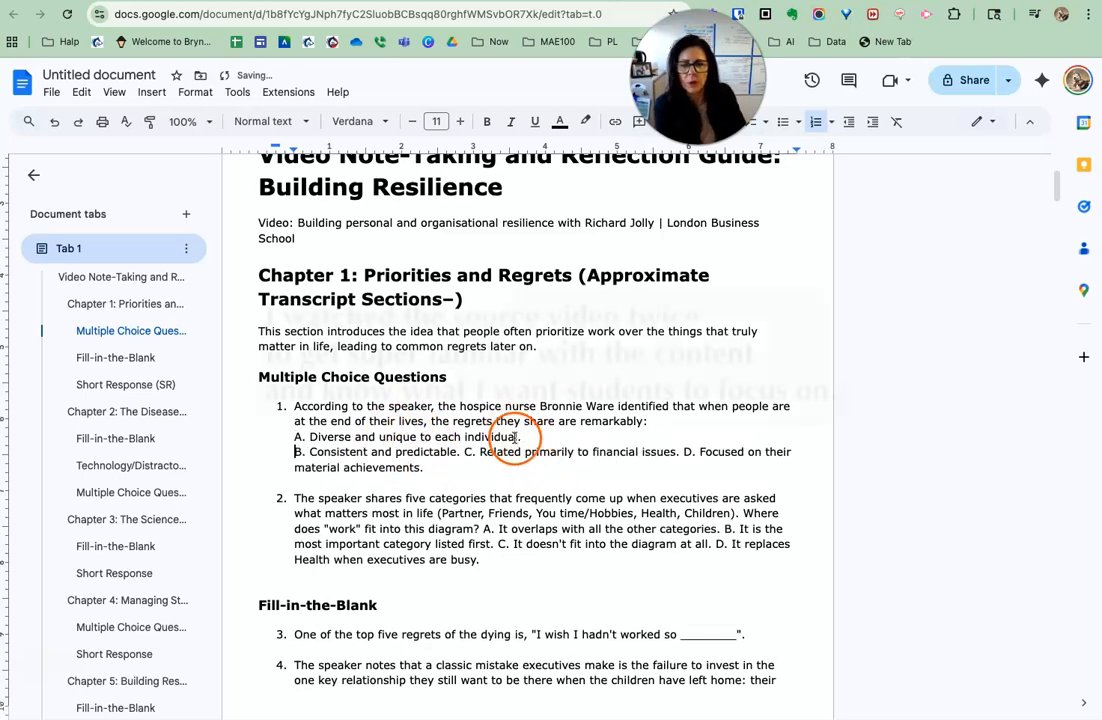
{"action": "left_click", "coordinate": [463, 452]}
{"action": "key", "text": "shift+Return"}
{"action": "left_click", "coordinate": [510, 467]}
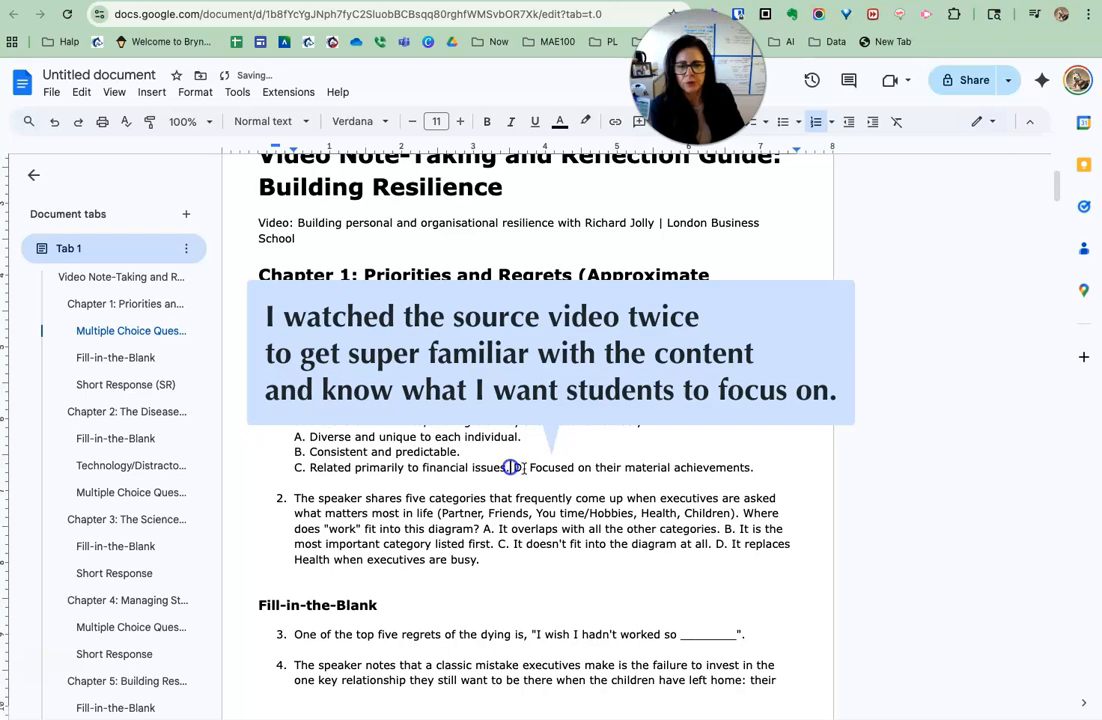
{"action": "key", "text": "shift+Return"}
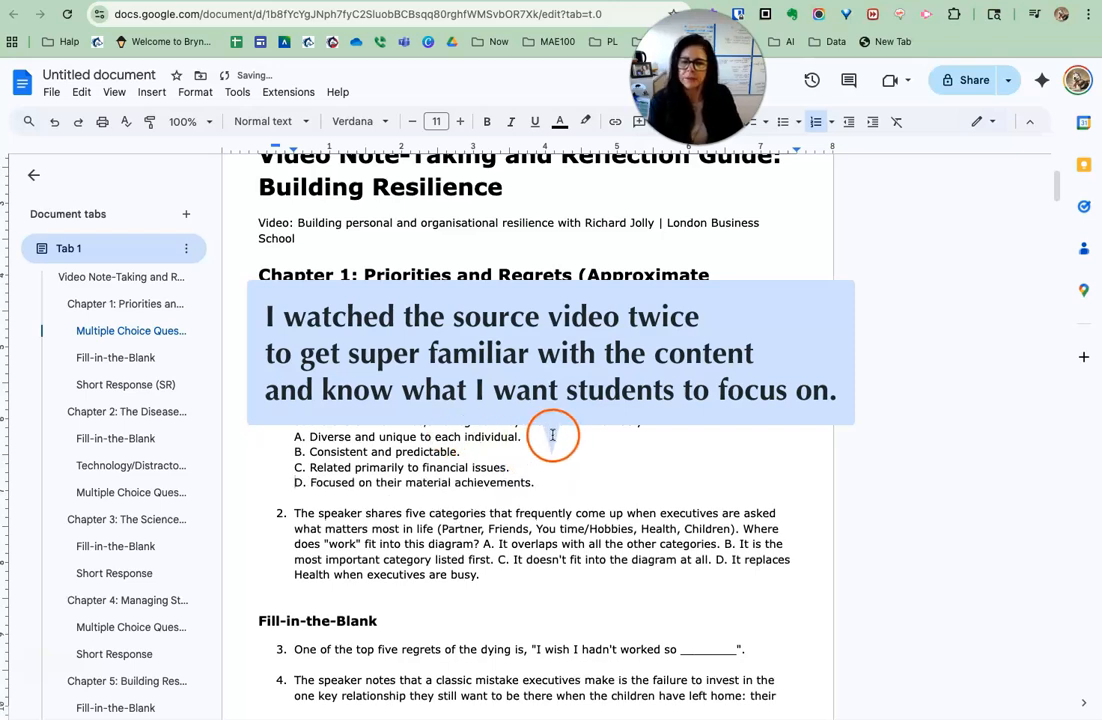
{"action": "key", "text": "shift+Return"}
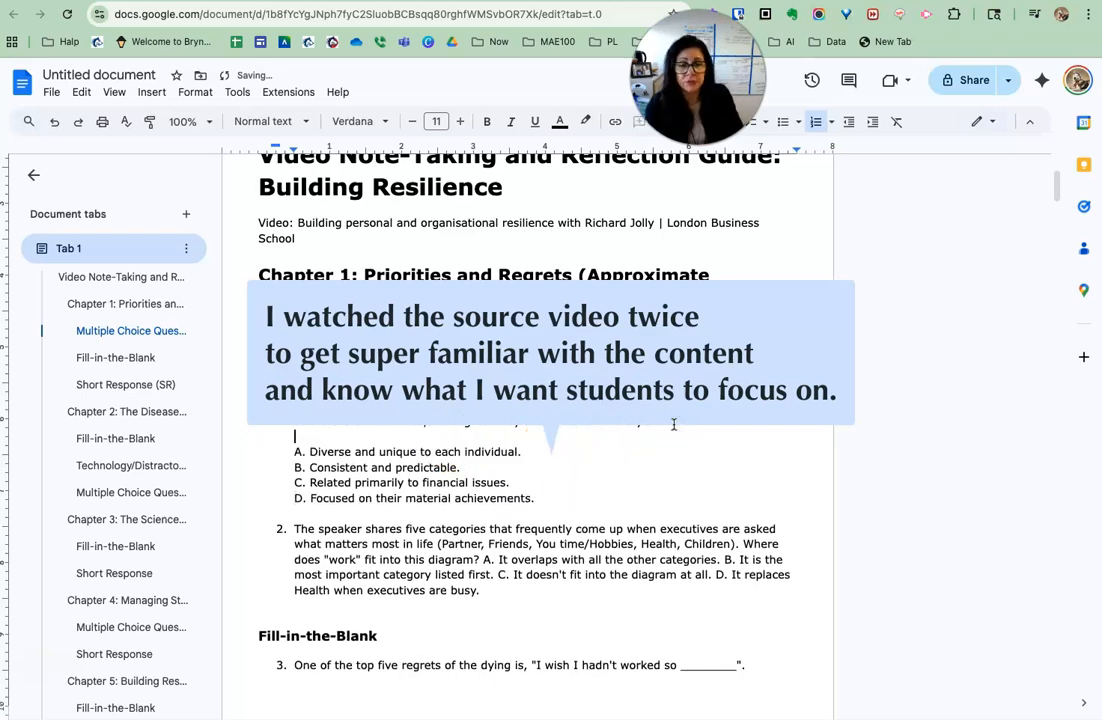
{"action": "left_click", "coordinate": [382, 444]}
{"action": "left_click", "coordinate": [496, 477]}
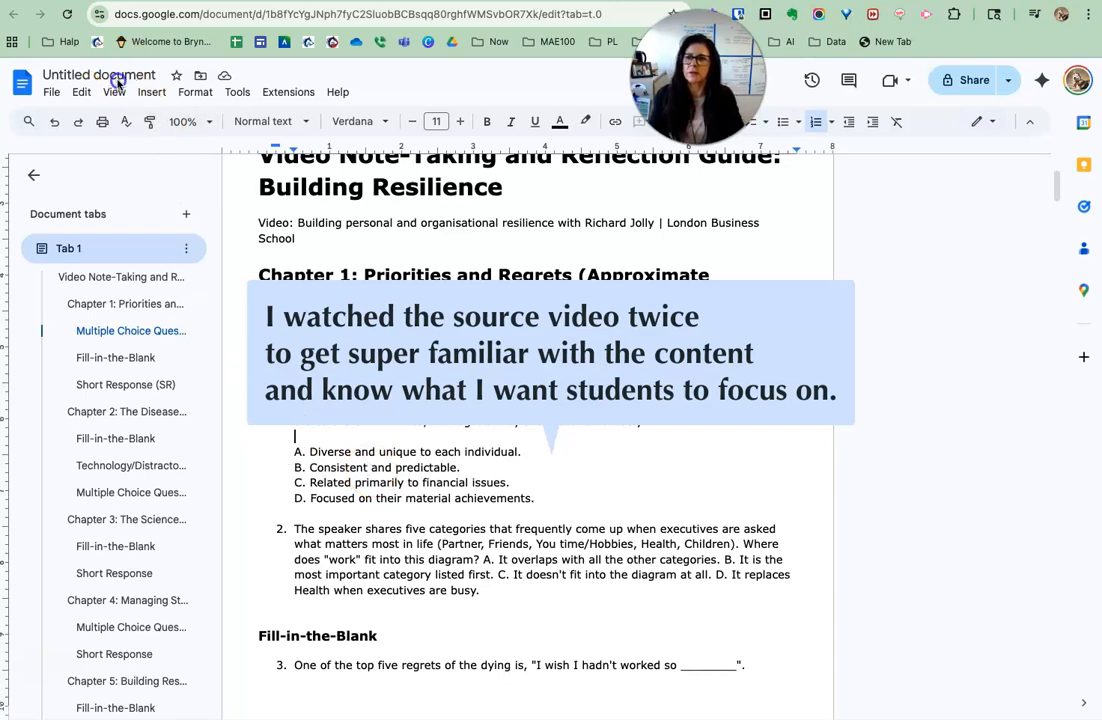
Step: Rename the document as "Stress Mgmt Video"
{"action": "left_click", "coordinate": [66, 74]}
{"action": "key", "text": "BackSpace"}
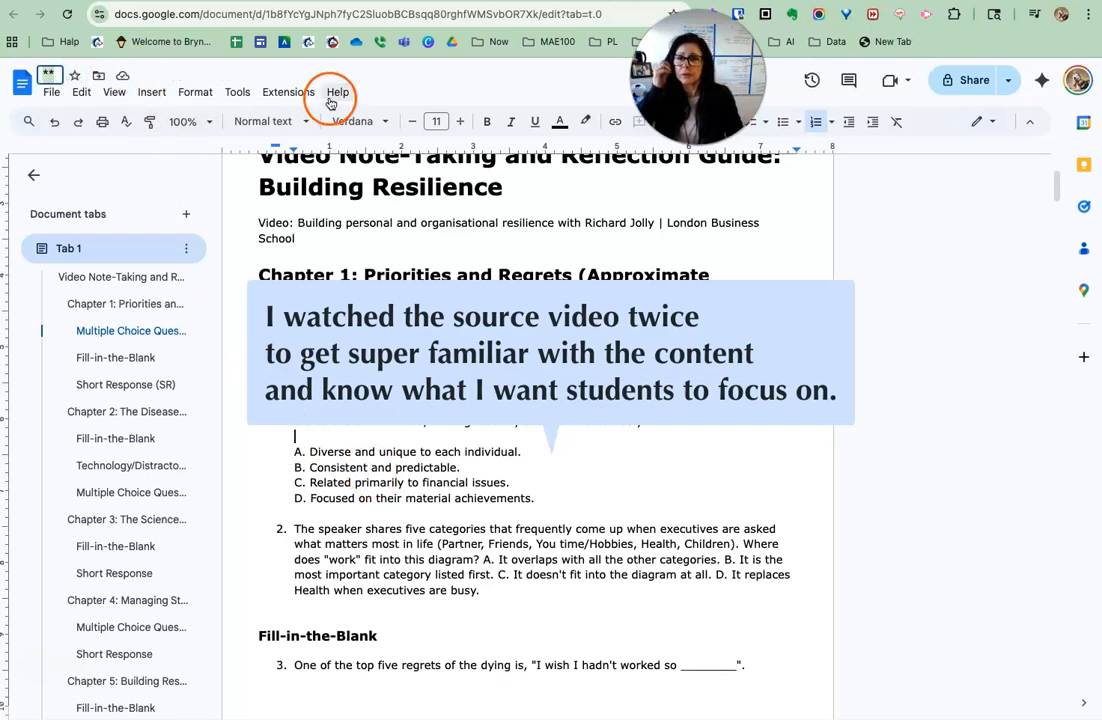
{"action": "type", "text": "Stress D"}
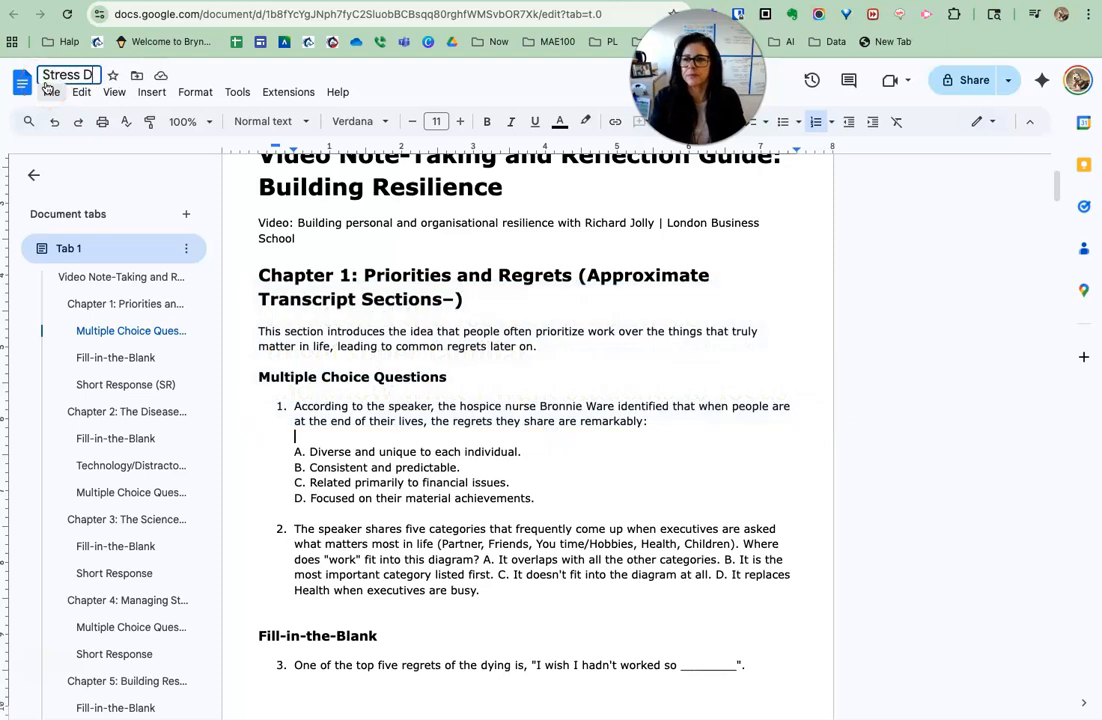
{"action": "key", "text": "BackSpace"}
{"action": "type", "text": "MGNT"}
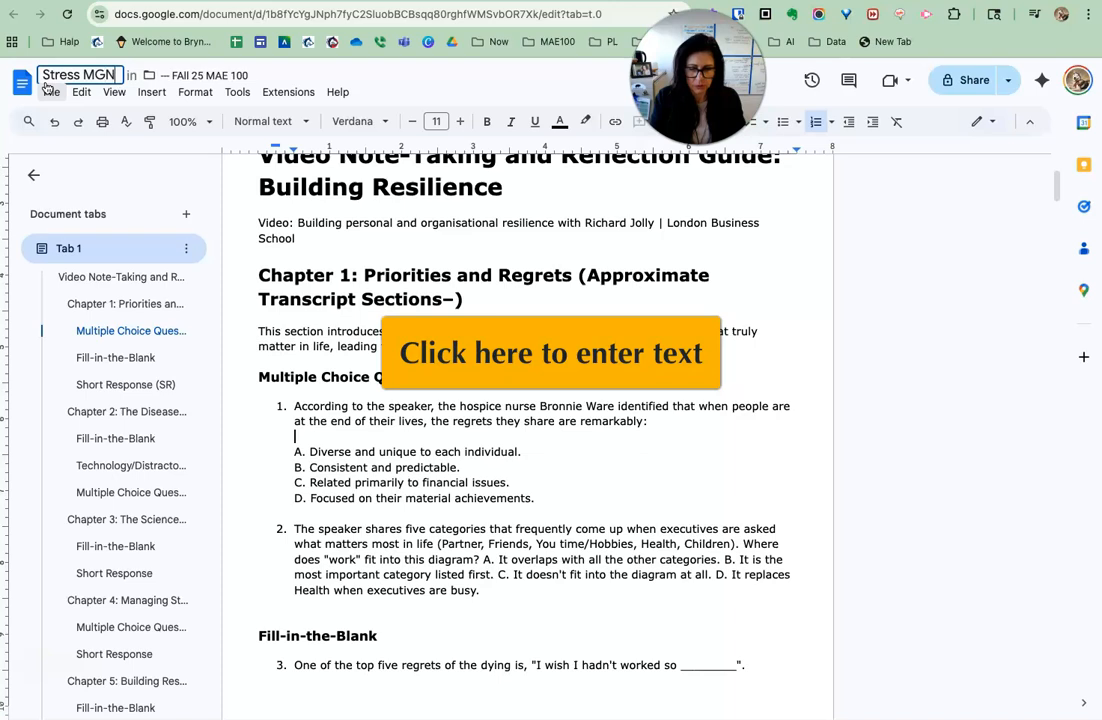
{"action": "key", "text": "BackSpace"}
{"action": "key", "text": "BackSpace"}
{"action": "key", "text": "BackSpace"}
{"action": "key", "text": "BackSpace"}
{"action": "type", "text": "Mgmt"}
{"action": "key", "text": "BackSpace"}
{"action": "key", "text": "BackSpace"}
{"action": "type", "text": "mt Video"}
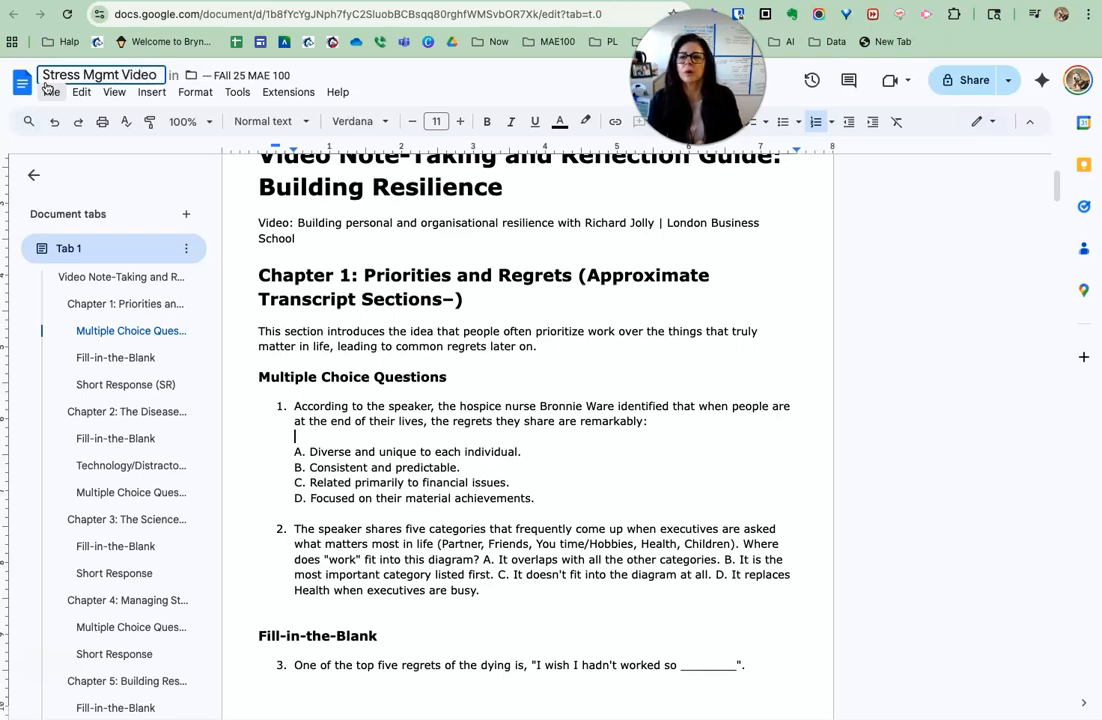
{"action": "left_click", "coordinate": [923, 291]}
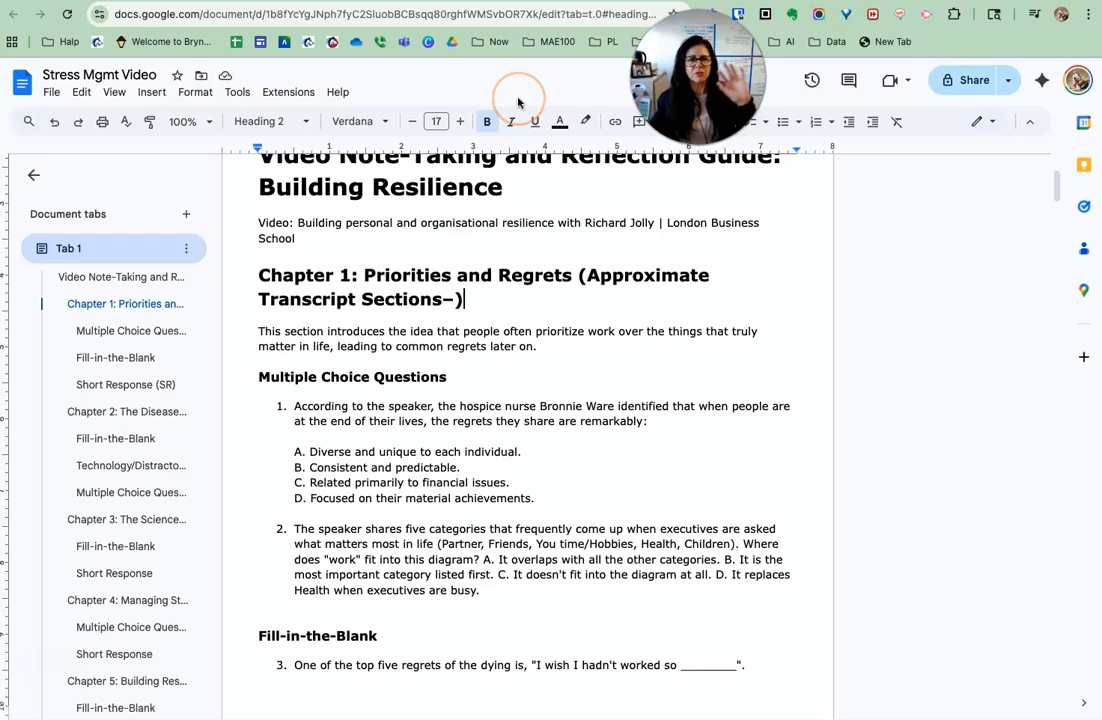
Step: Switch to NotebookLM and add the "Stress Mgmt Video" document from Google Drive as a source
{"action": "left_click", "coordinate": [570, 18]}
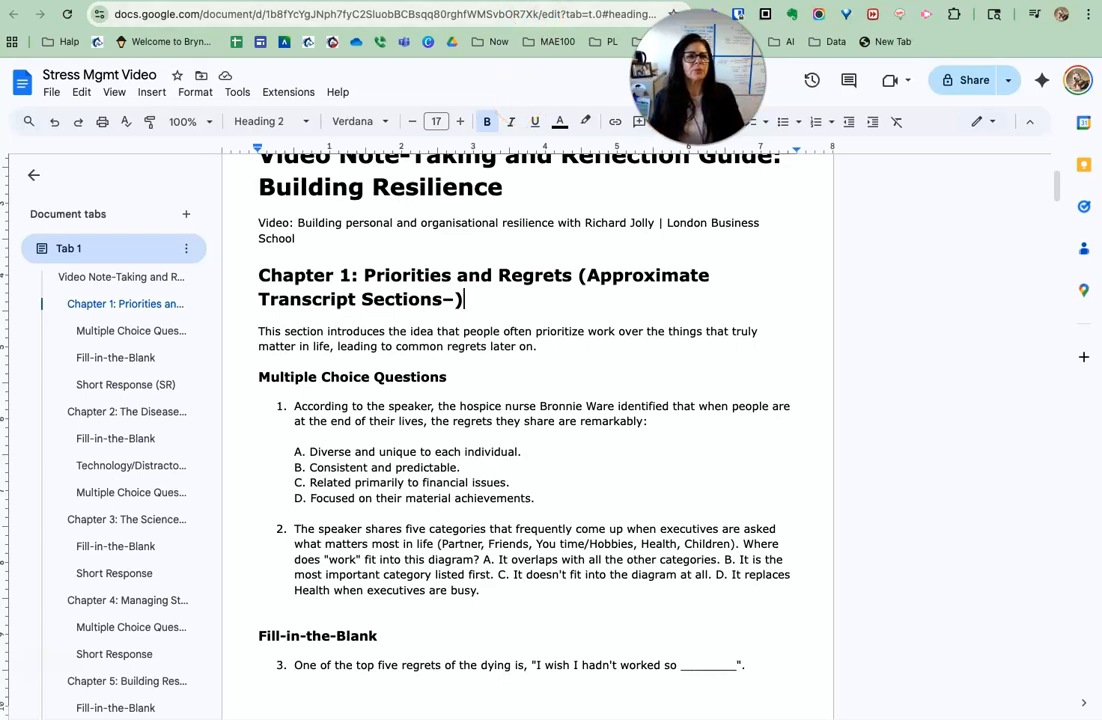
{"action": "key", "text": "ctrl+shift+Tab"}
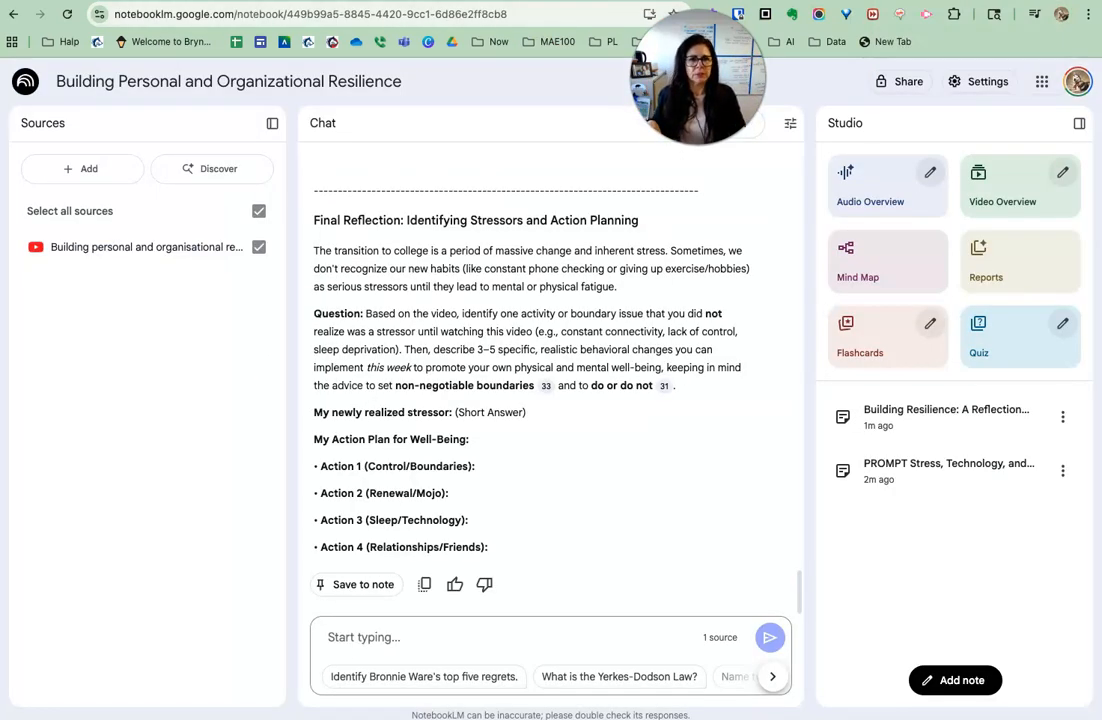
{"action": "left_click", "coordinate": [128, 166]}
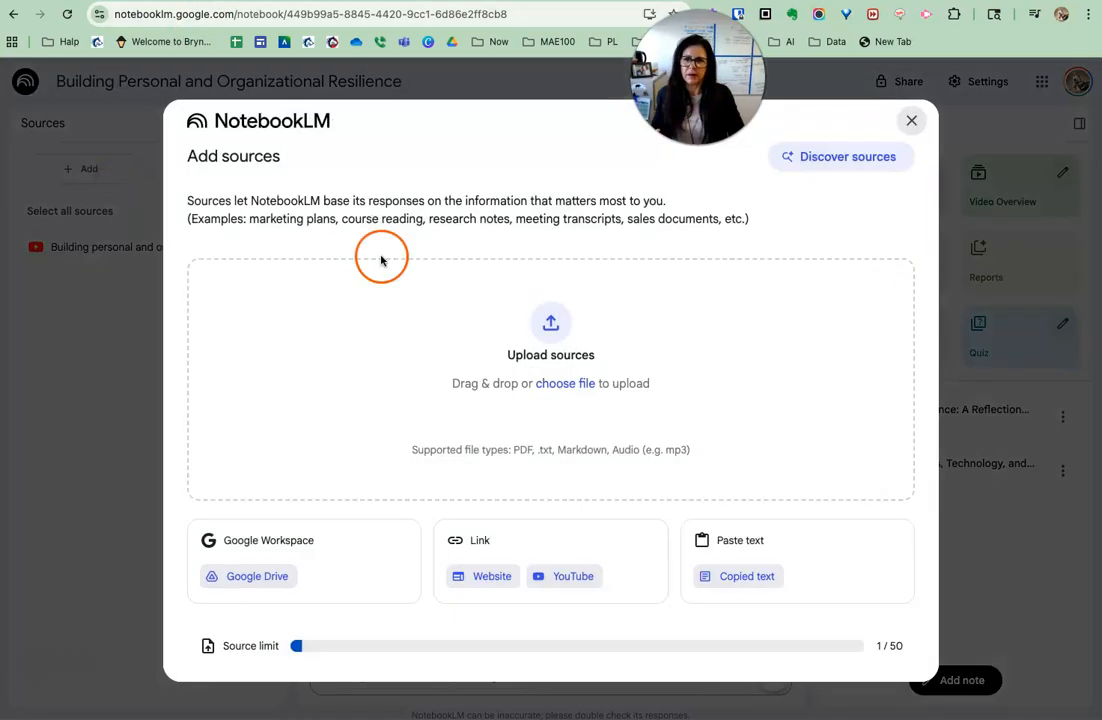
{"action": "left_click", "coordinate": [229, 578]}
{"action": "left_click", "coordinate": [184, 327]}
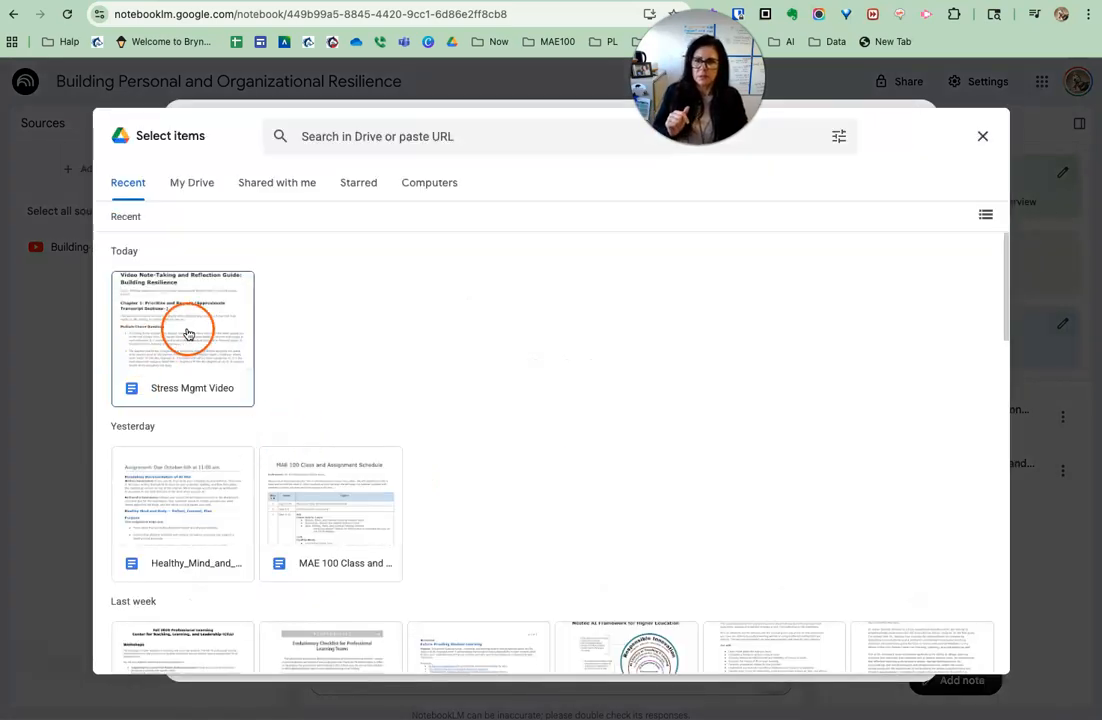
{"action": "left_click", "coordinate": [966, 654]}
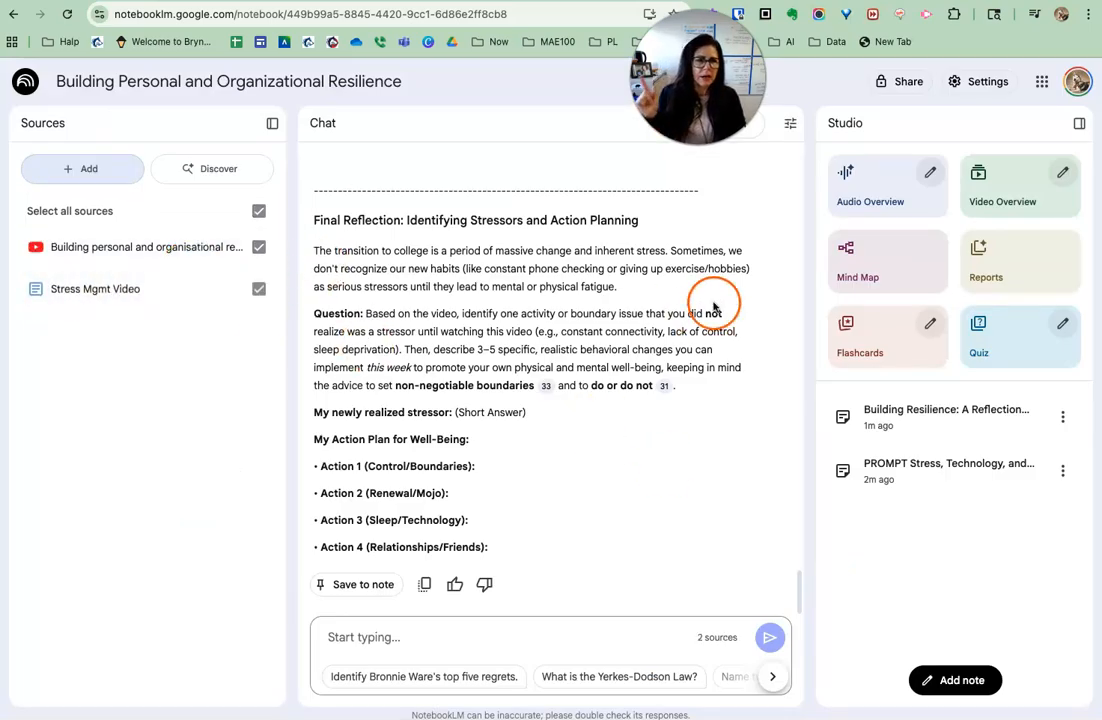
Step: Copy the full text of the saved note "PROMPT Stress, Technology, and Student Wellness Guide" and close the note
{"action": "left_click", "coordinate": [1062, 174]}
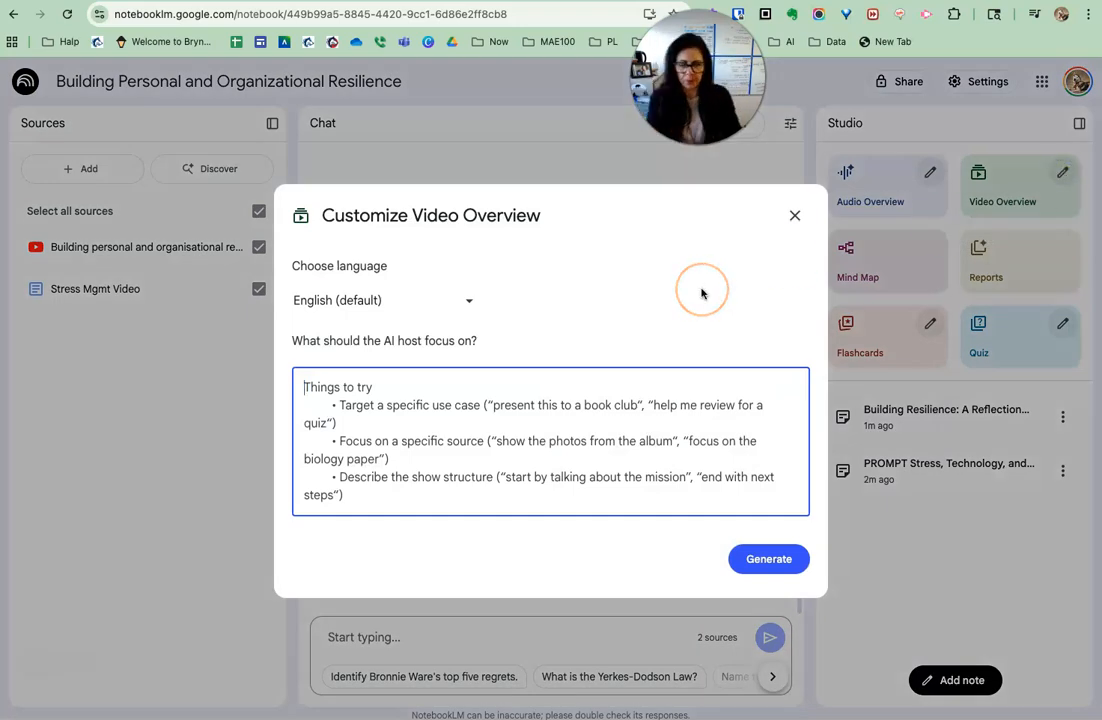
{"action": "left_click", "coordinate": [797, 216]}
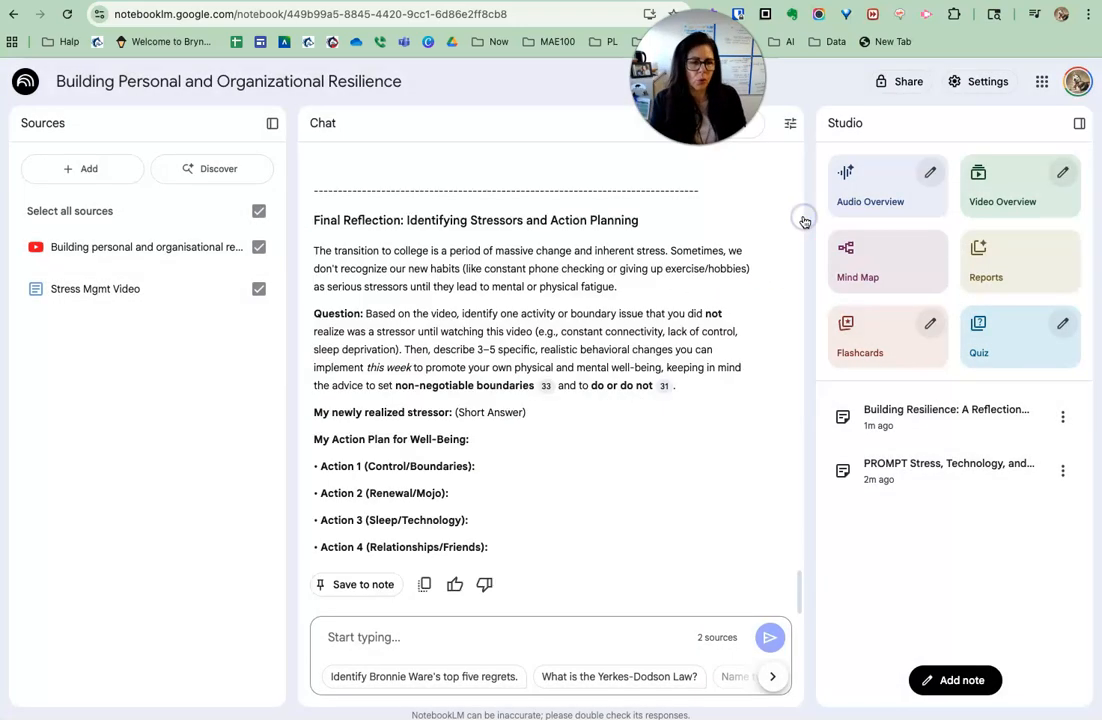
{"action": "left_click", "coordinate": [932, 473]}
{"action": "left_click_drag", "start_coordinate": [1006, 455], "coordinate": [695, 219]}
{"action": "key", "text": "ctrl+c"}
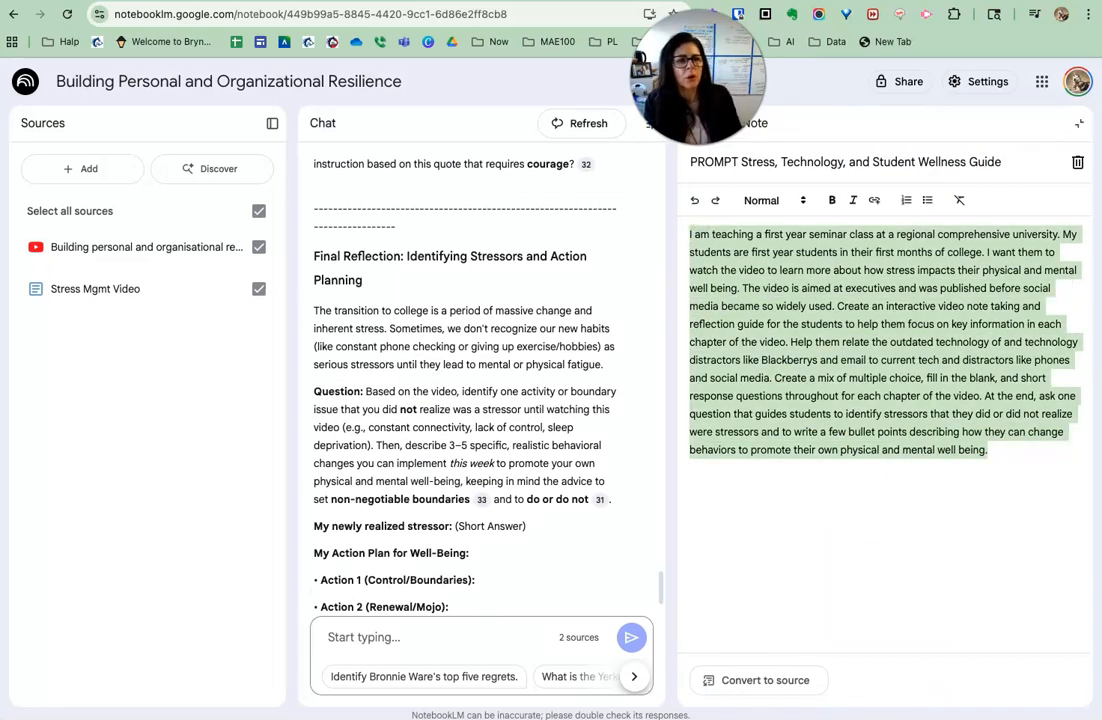
{"action": "left_click", "coordinate": [1077, 123]}
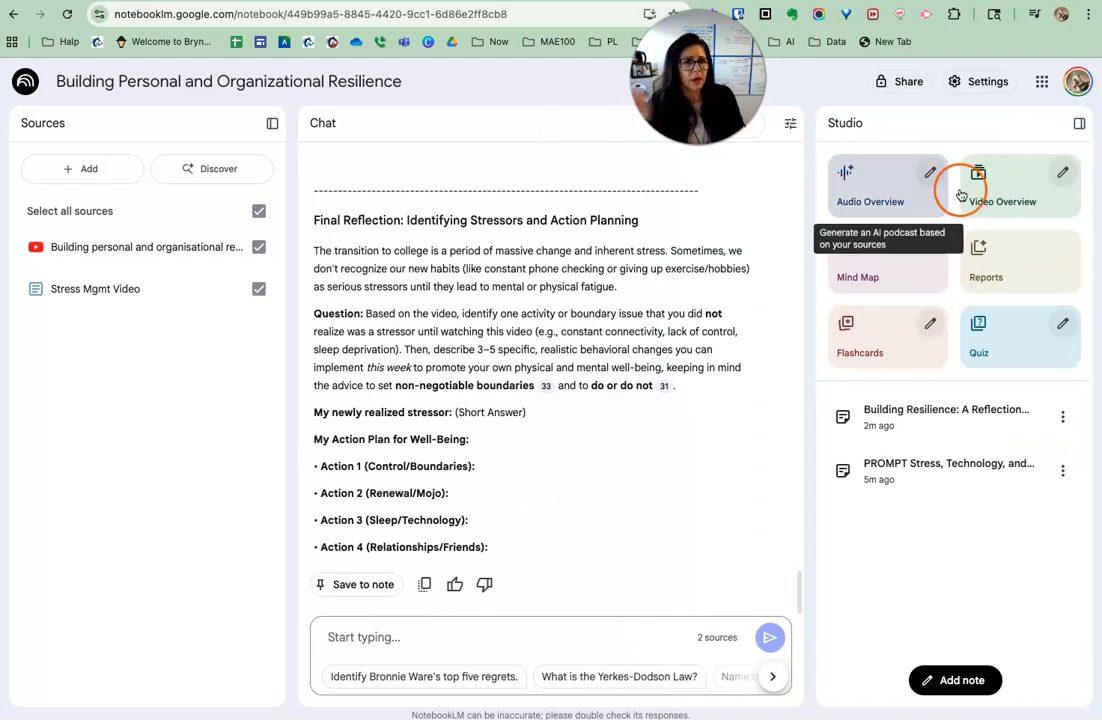
Step: Customize the Video Overview with an introduction, the copied prompt, and a request for a 3-minute assignment explainer covering note-taking and submission to Blackboard
{"action": "left_click", "coordinate": [1063, 172]}
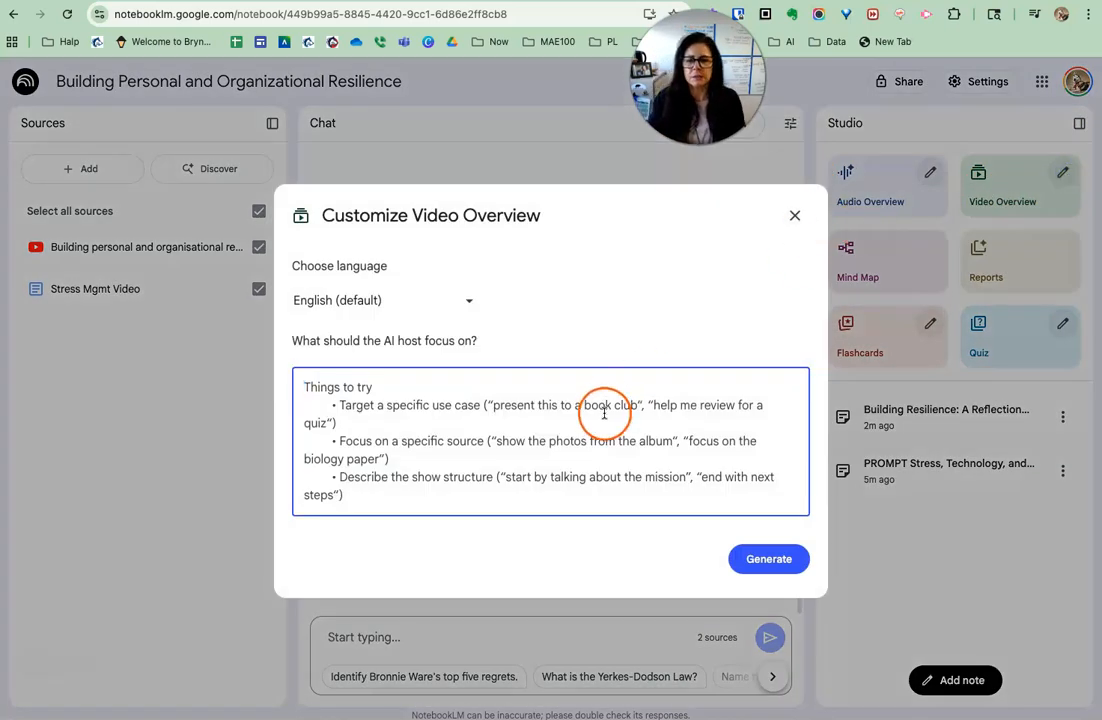
{"action": "key", "text": "ctrl+v"}
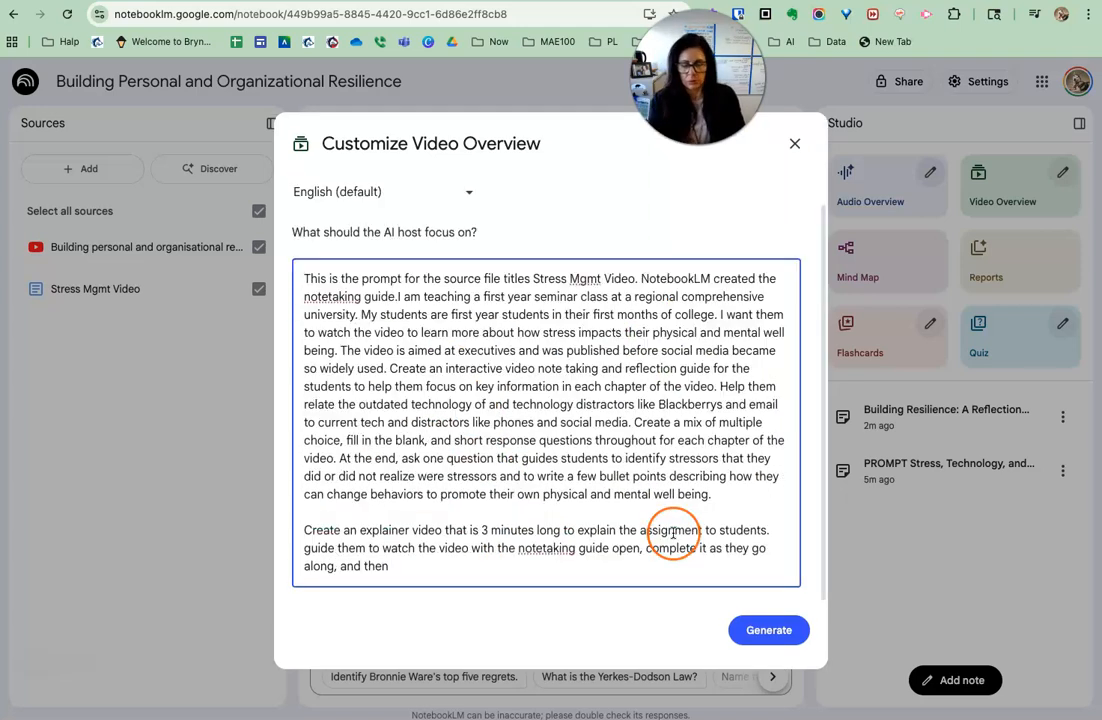
{"action": "type", "text": "su"}
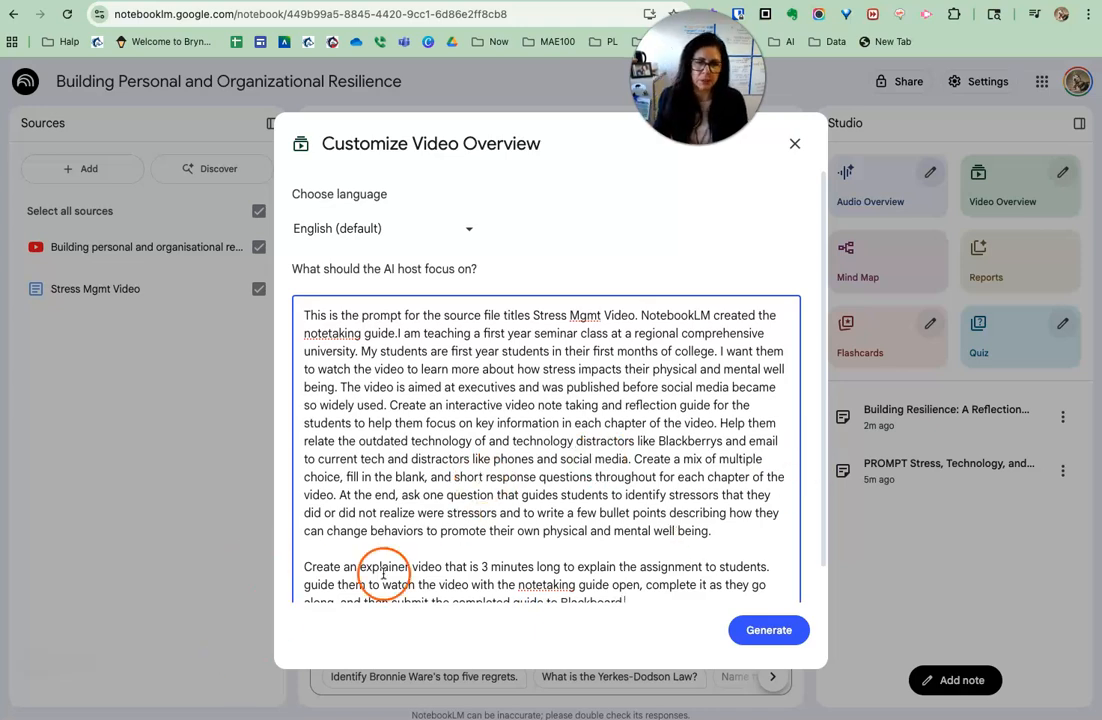
Step: Change "notetaking" to "note taking" in the explainer request's last paragraph and generate the Video Overview
{"action": "scroll", "coordinate": [420, 540], "scroll_direction": "down", "scroll_amount": 2}
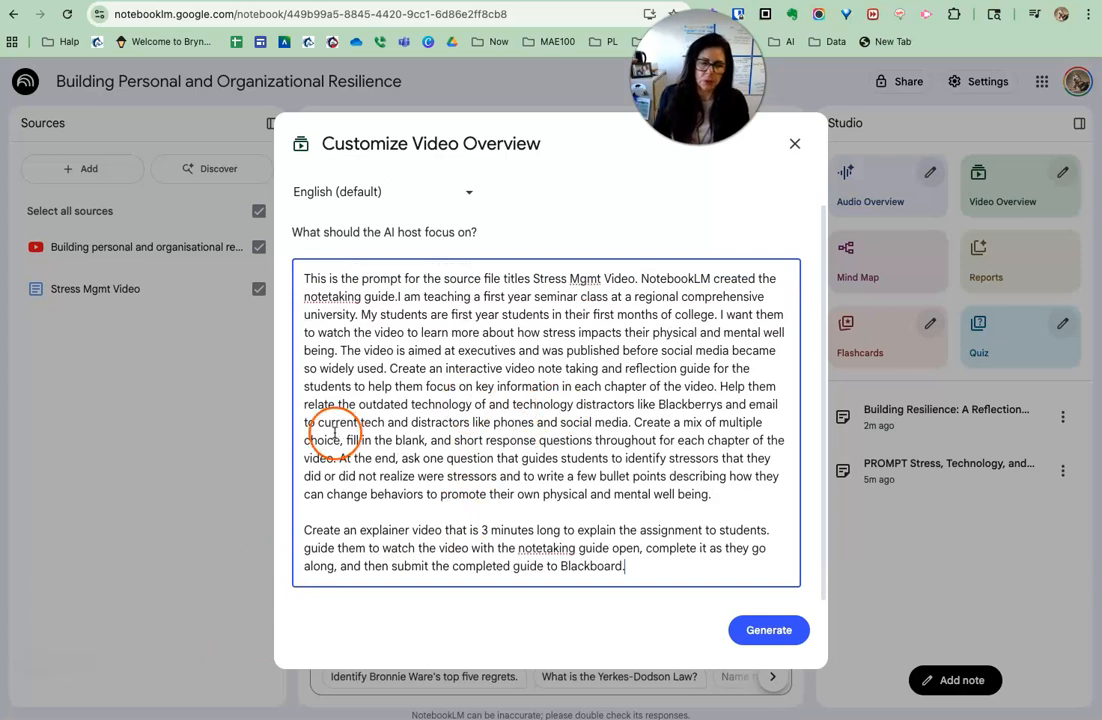
{"action": "left_click", "coordinate": [544, 549]}
{"action": "scroll", "coordinate": [441, 555], "scroll_direction": "up", "scroll_amount": 2}
{"action": "scroll", "coordinate": [441, 555], "scroll_direction": "down", "scroll_amount": 2}
{"action": "left_click_drag", "start_coordinate": [658, 562], "coordinate": [297, 522]}
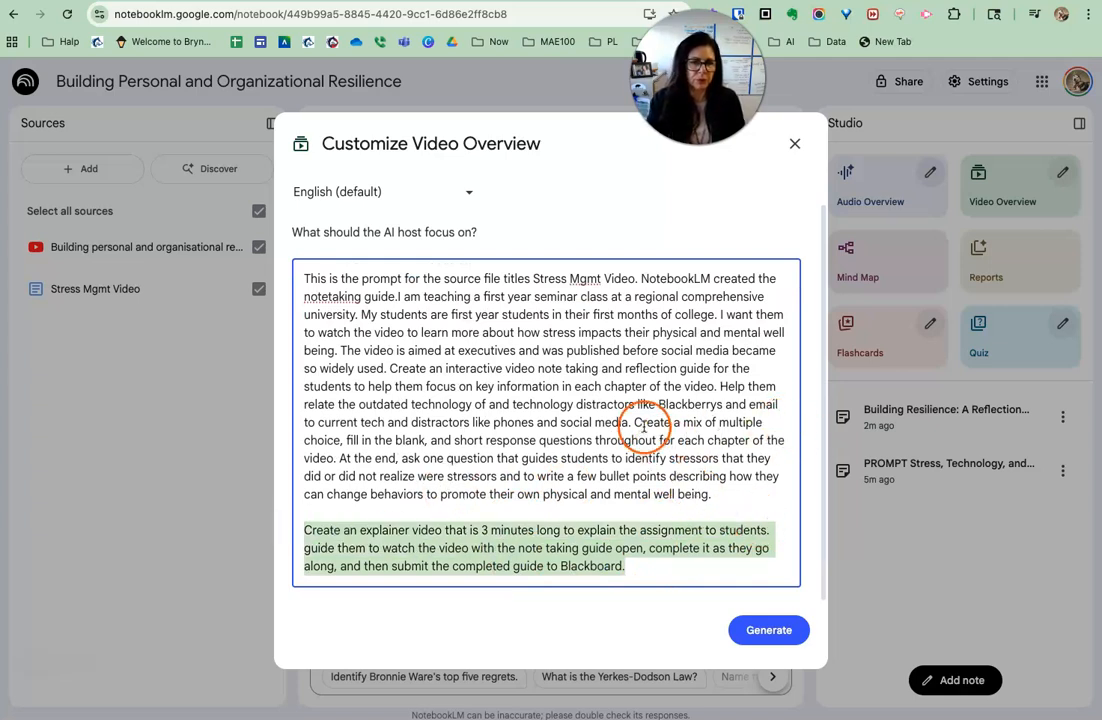
{"action": "left_click", "coordinate": [762, 630]}
{"action": "left_click", "coordinate": [519, 521]}
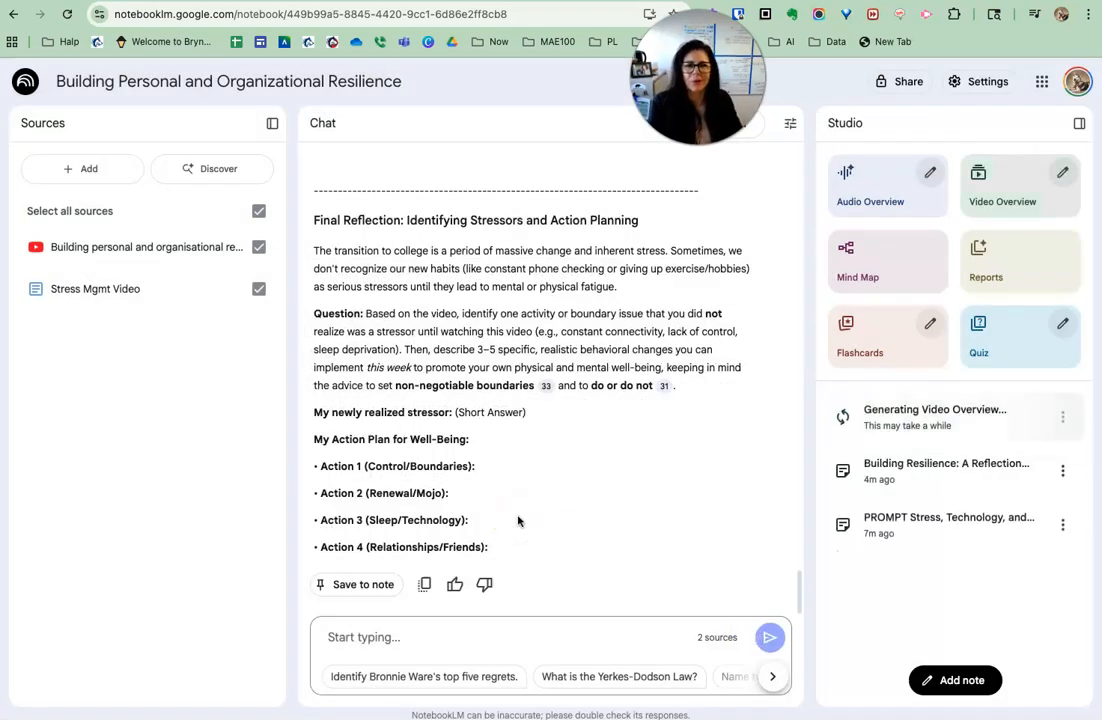
{"action": "left_click", "coordinate": [620, 519]}
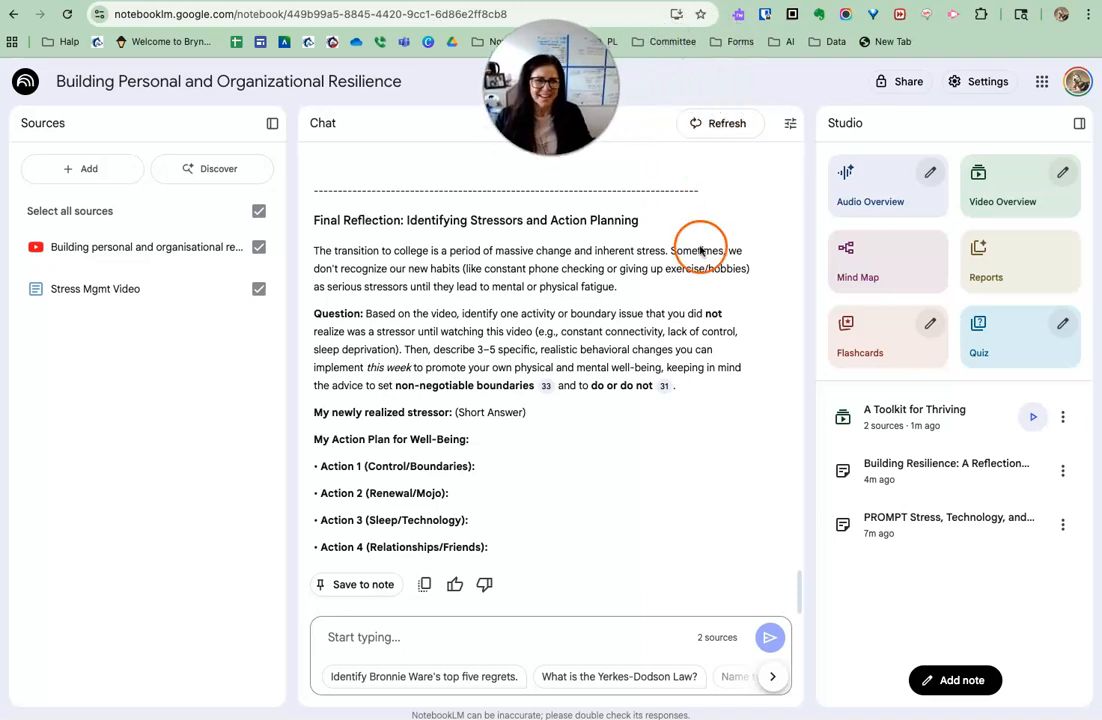
{"action": "left_click", "coordinate": [915, 392]}
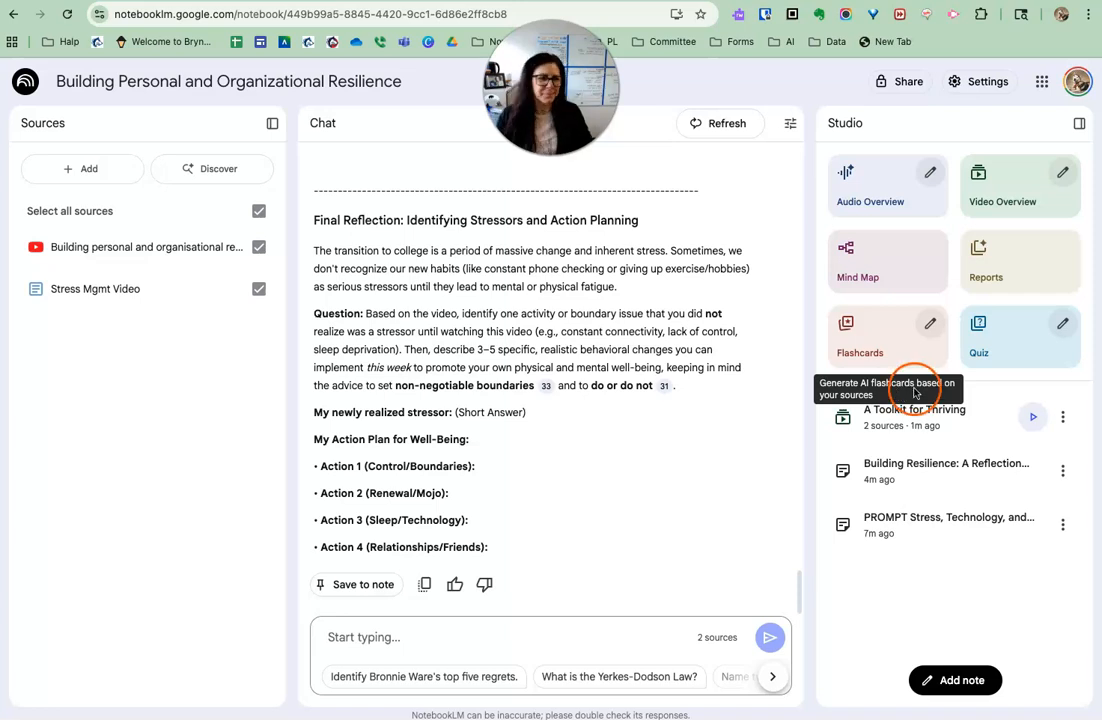
{"action": "left_click", "coordinate": [970, 402]}
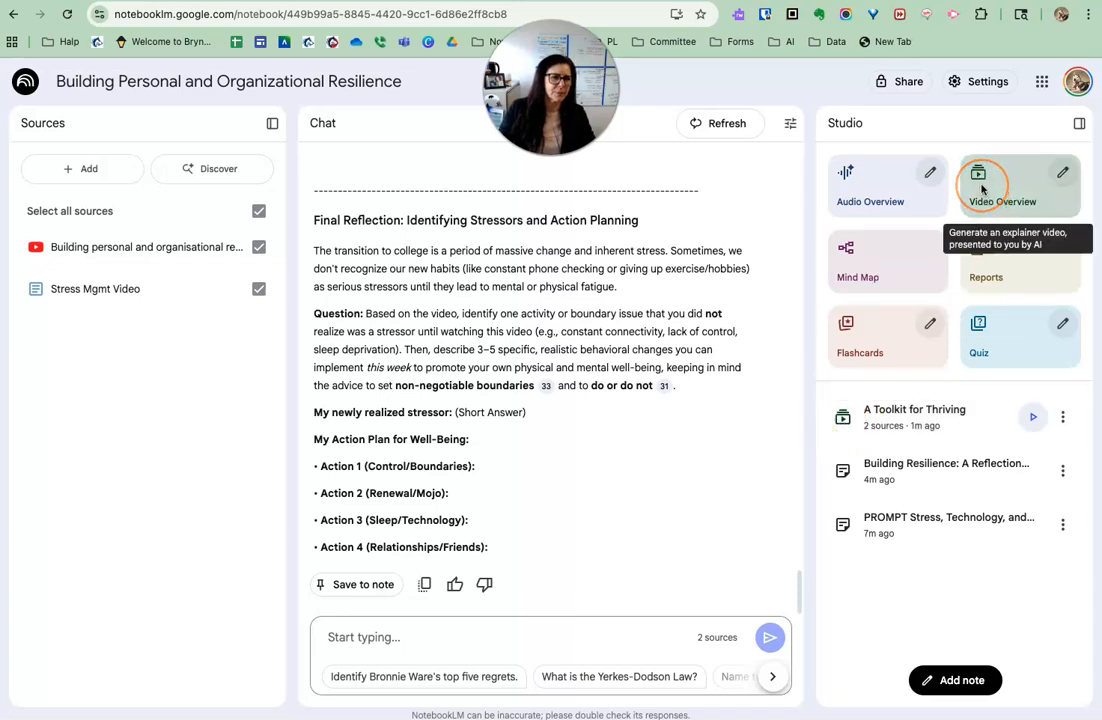
Step: Preview the "A Toolkit for Thriving" video overview, skipping forward through its opening sections, then pause and close it
{"action": "left_click", "coordinate": [1030, 417]}
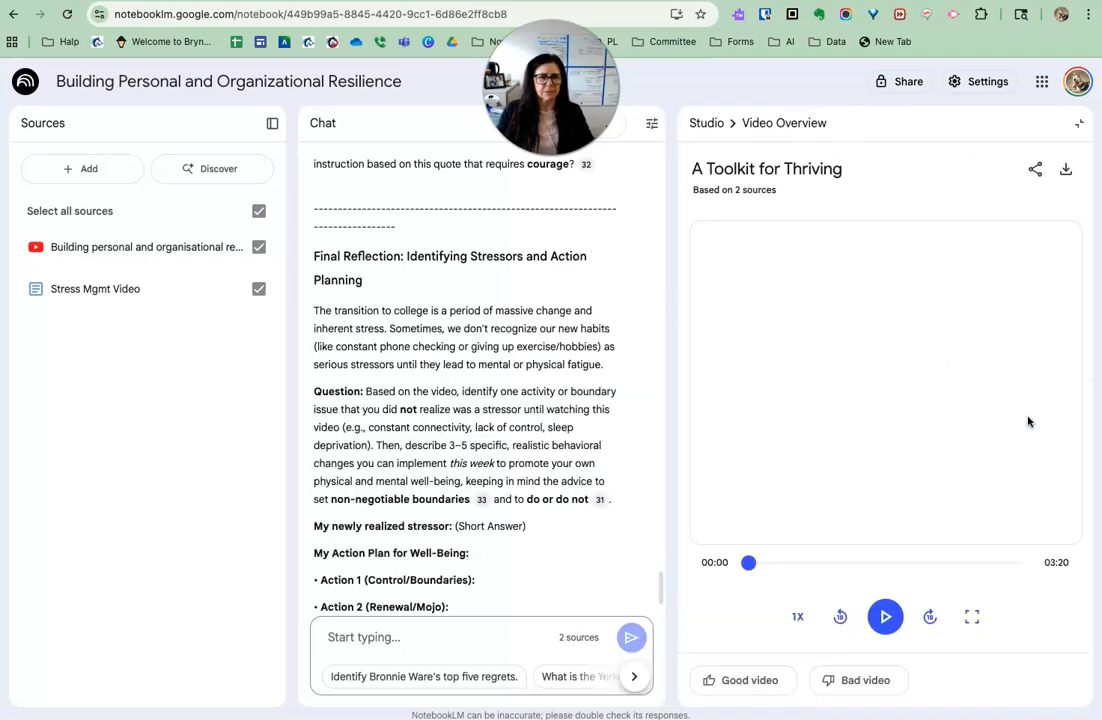
{"action": "left_click", "coordinate": [911, 562]}
{"action": "left_click", "coordinate": [886, 617]}
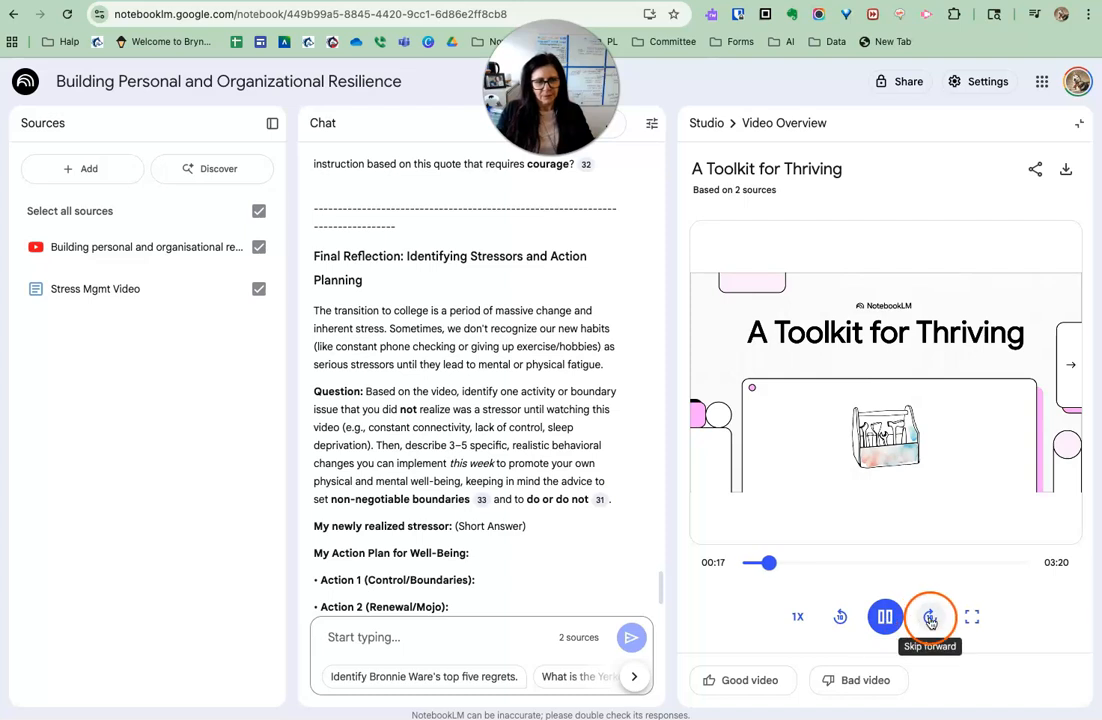
{"action": "left_click", "coordinate": [930, 619]}
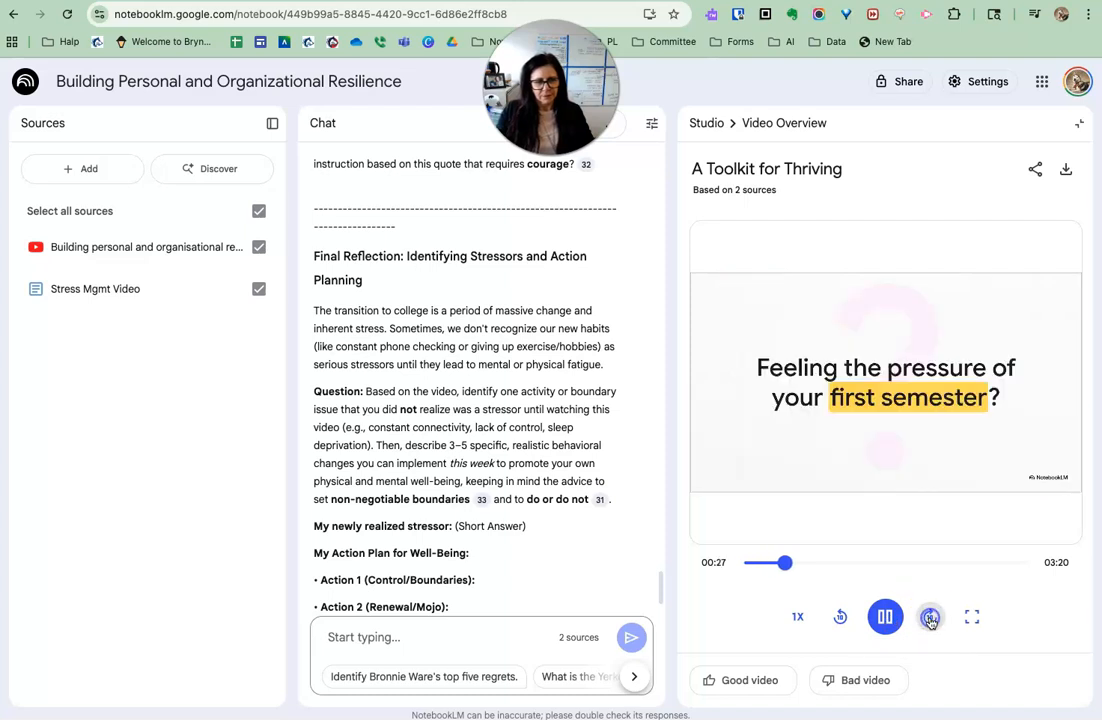
{"action": "left_click", "coordinate": [930, 619]}
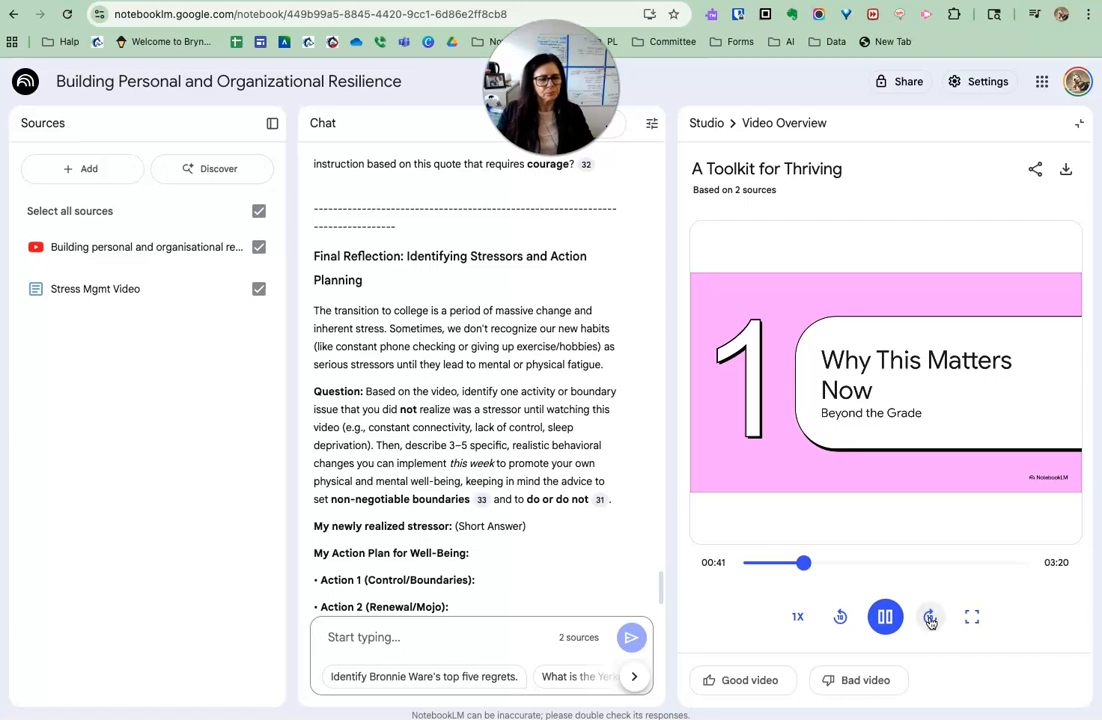
{"action": "left_click", "coordinate": [930, 619]}
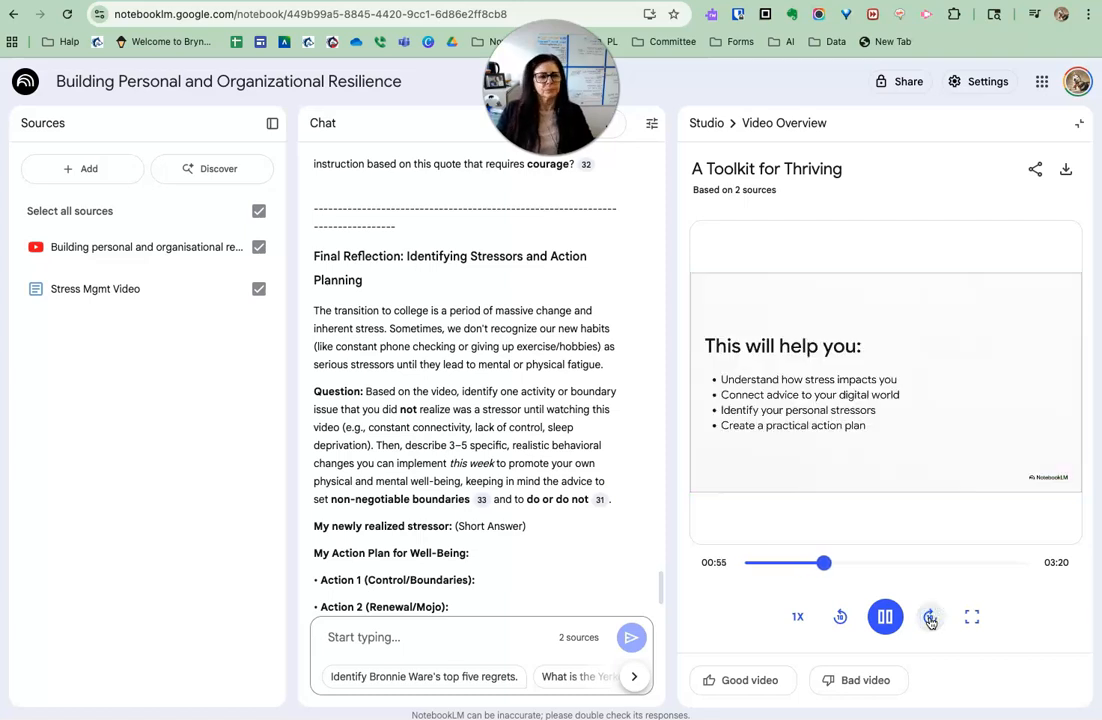
{"action": "left_click", "coordinate": [886, 617]}
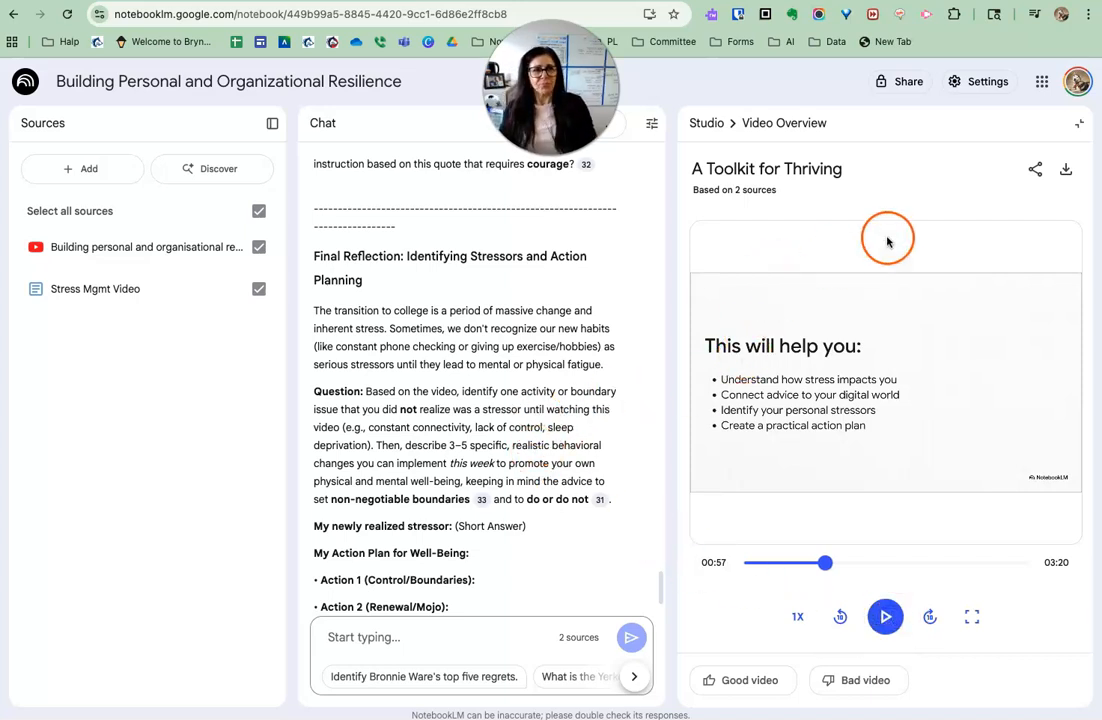
{"action": "left_click", "coordinate": [1067, 174]}
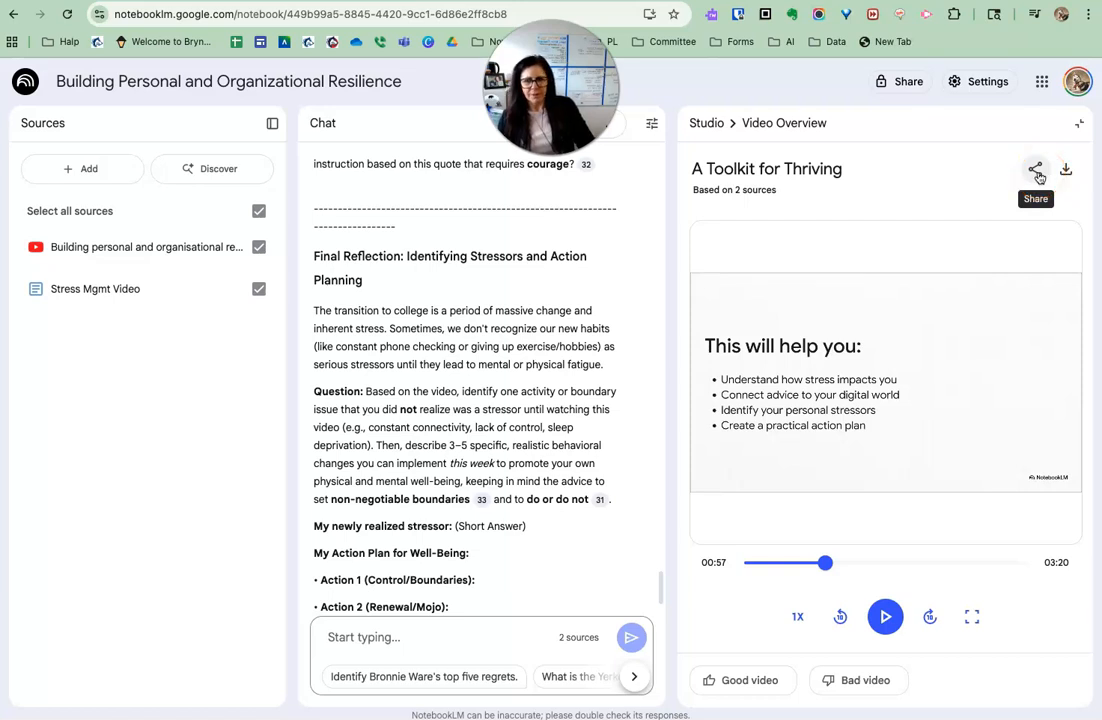
{"action": "left_click", "coordinate": [1077, 134]}
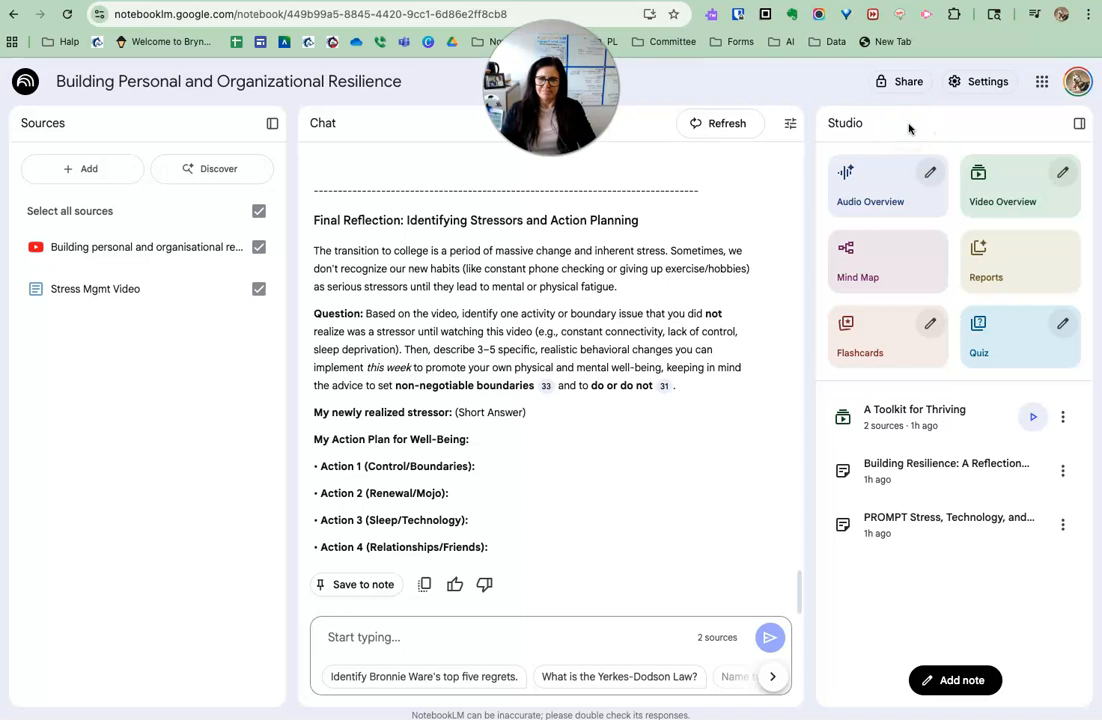